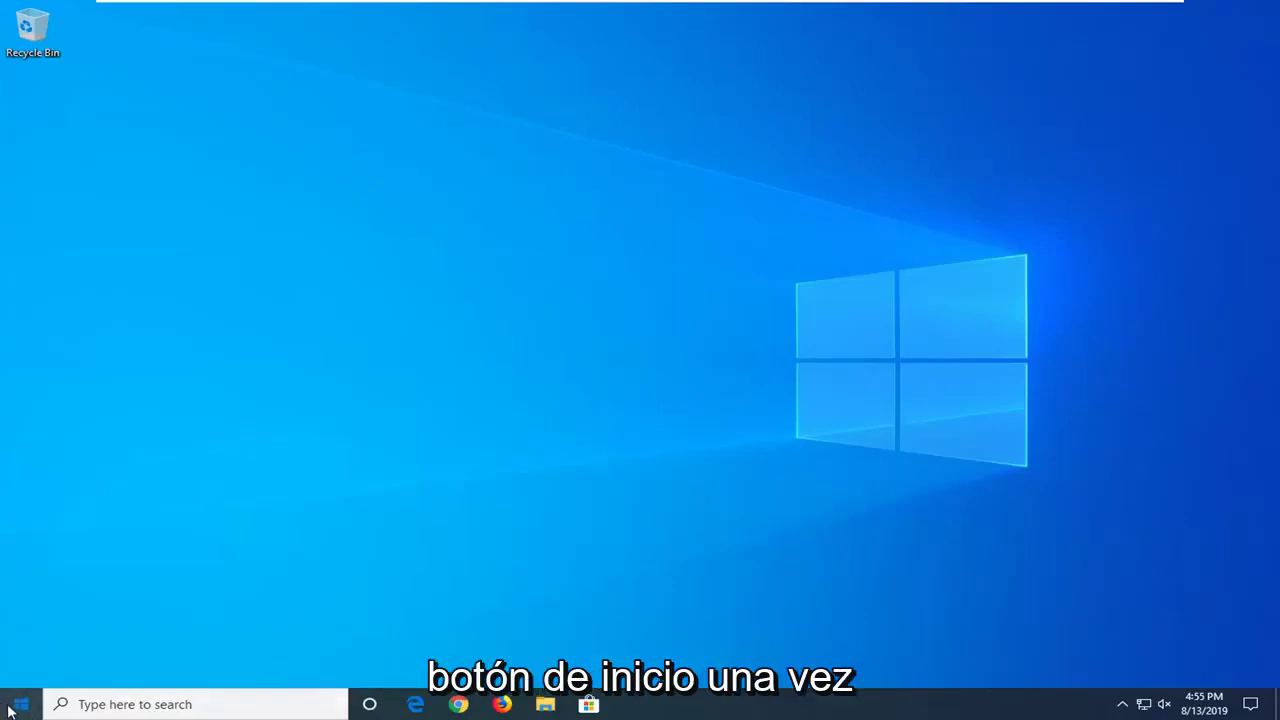
Step: Open Control Panel from a Start search for 'control' and view its items as Large icons
{"action": "left_click", "coordinate": [16, 705]}
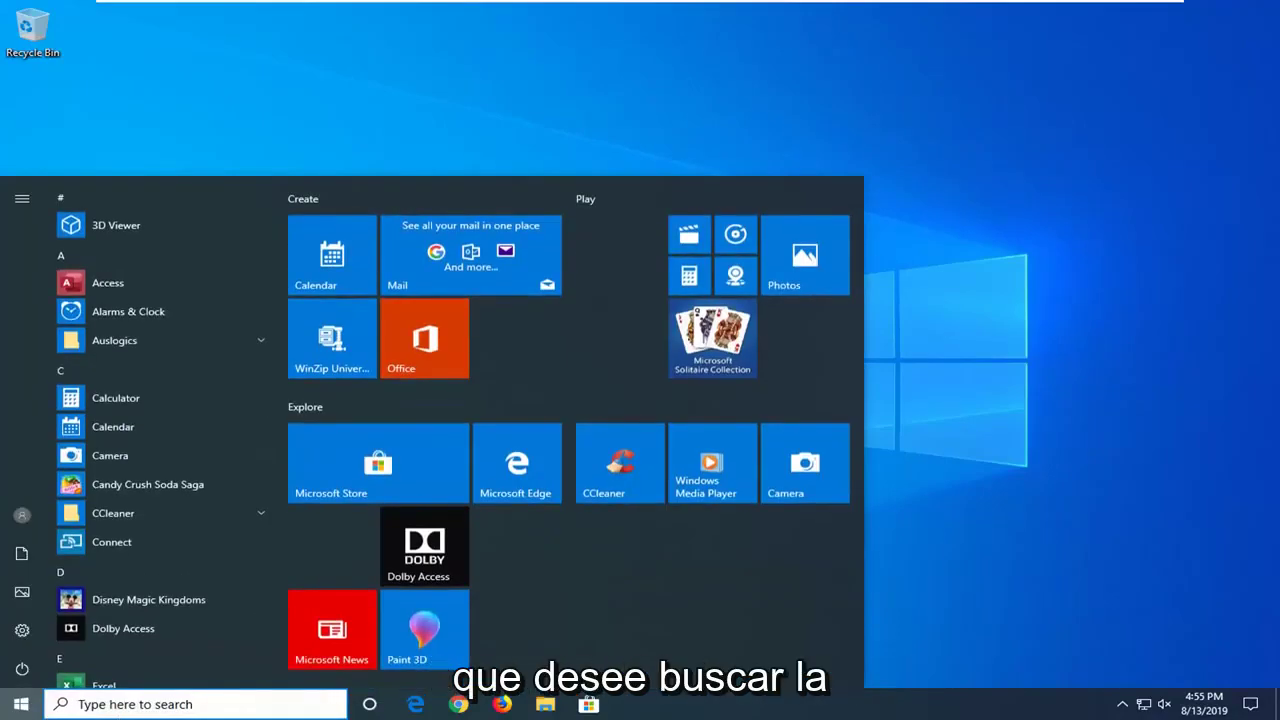
{"action": "left_click", "coordinate": [78, 704]}
{"action": "type", "text": "control"}
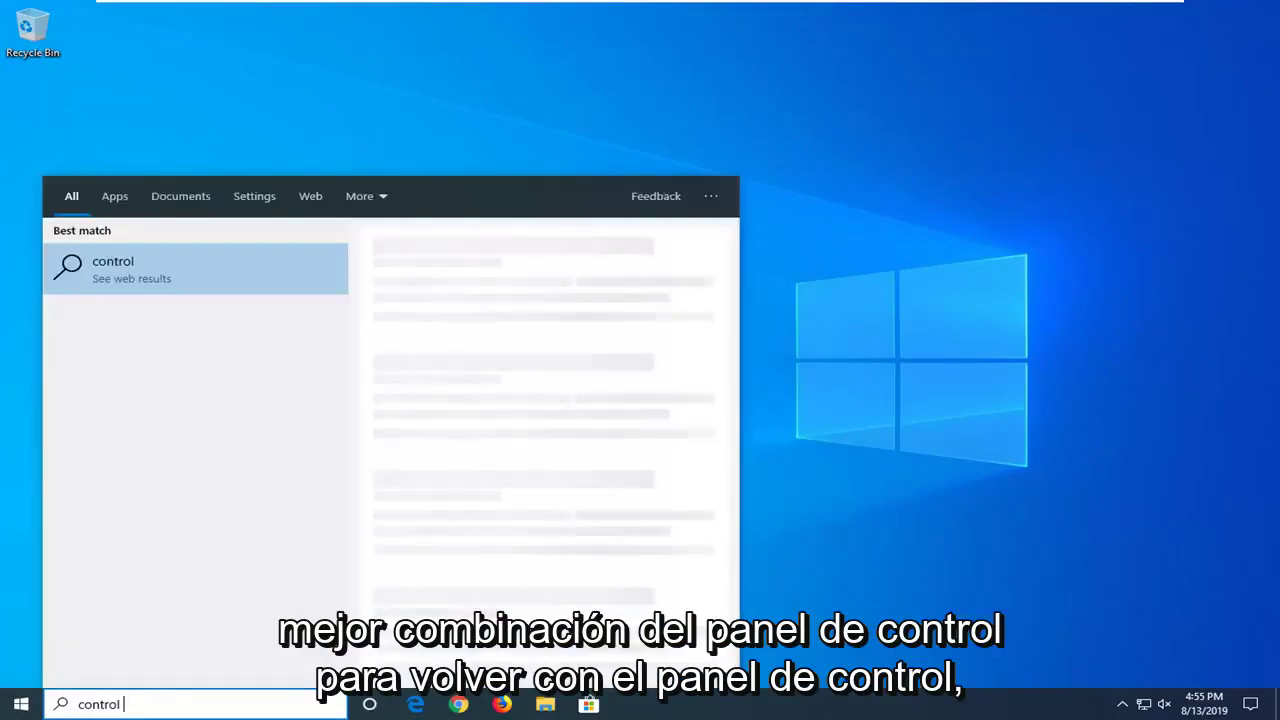
{"action": "left_click", "coordinate": [140, 266]}
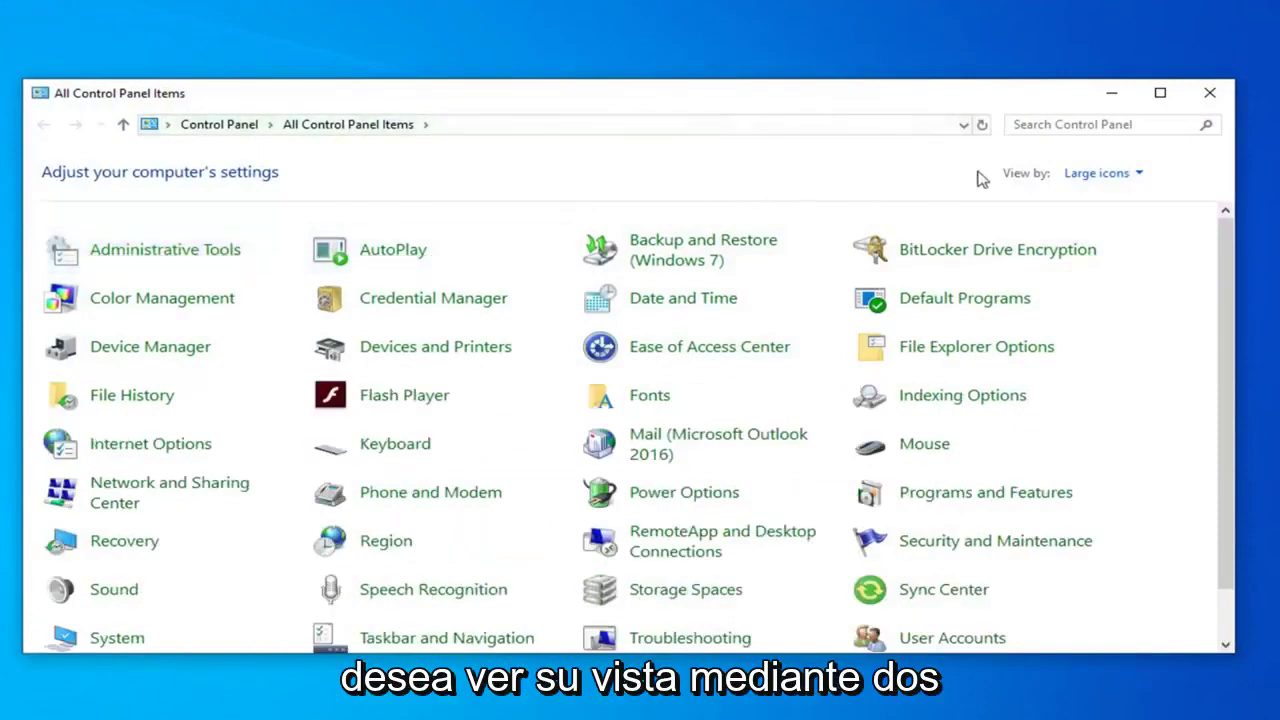
{"action": "left_click", "coordinate": [1100, 174]}
{"action": "left_click", "coordinate": [1106, 225]}
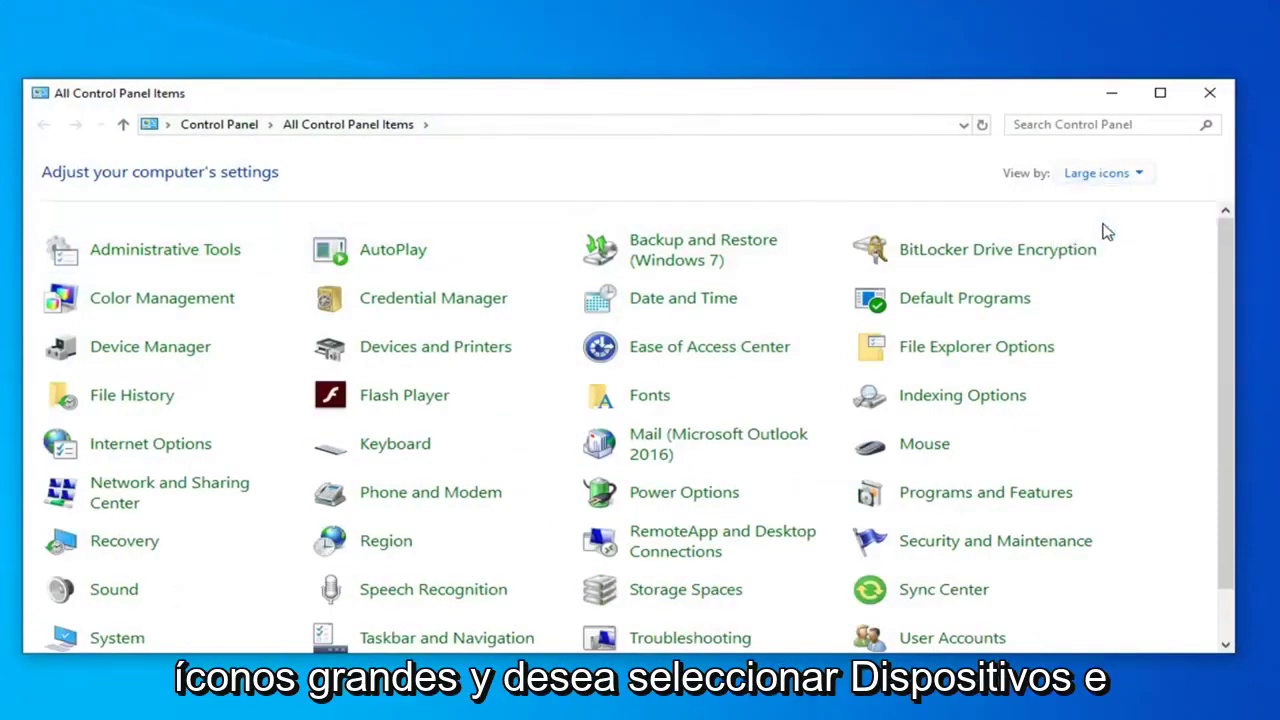
Step: In Devices and Printers, try making Microsoft XPS Document Writer the default printer, then cancel
{"action": "left_click", "coordinate": [428, 352]}
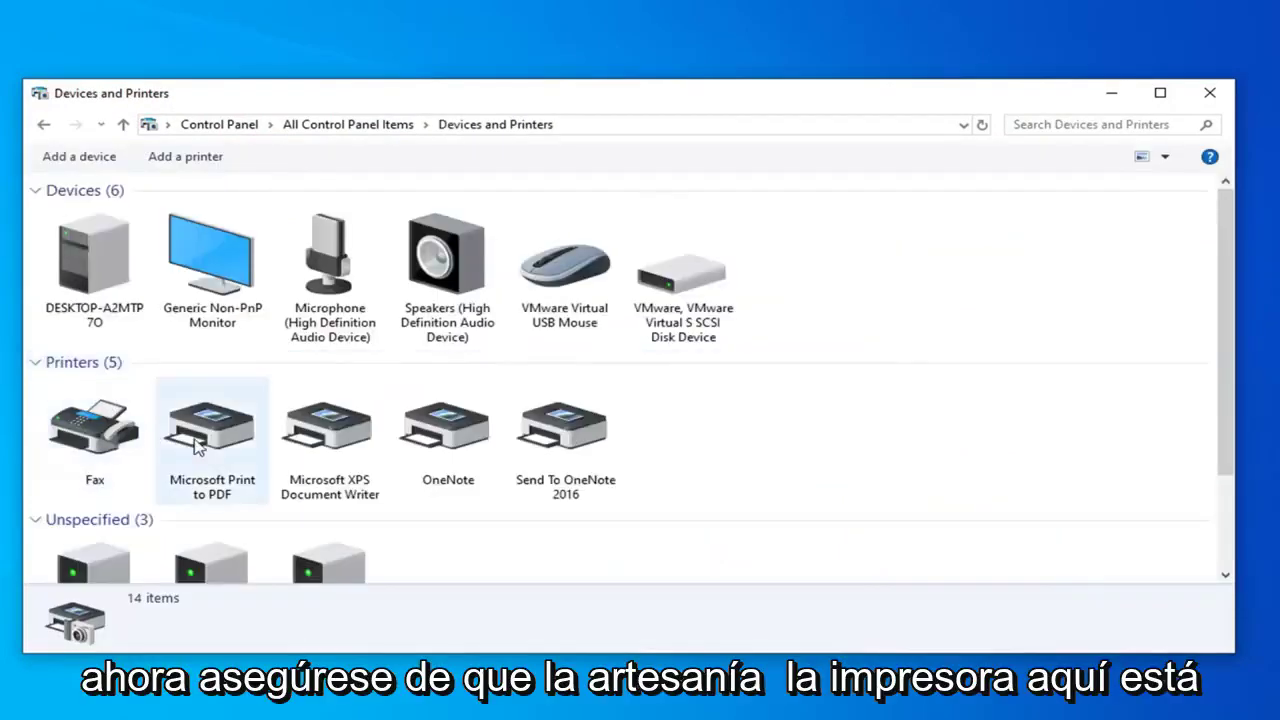
{"action": "left_click", "coordinate": [345, 440]}
{"action": "scroll", "coordinate": [300, 435], "scroll_direction": "down", "scroll_amount": 2}
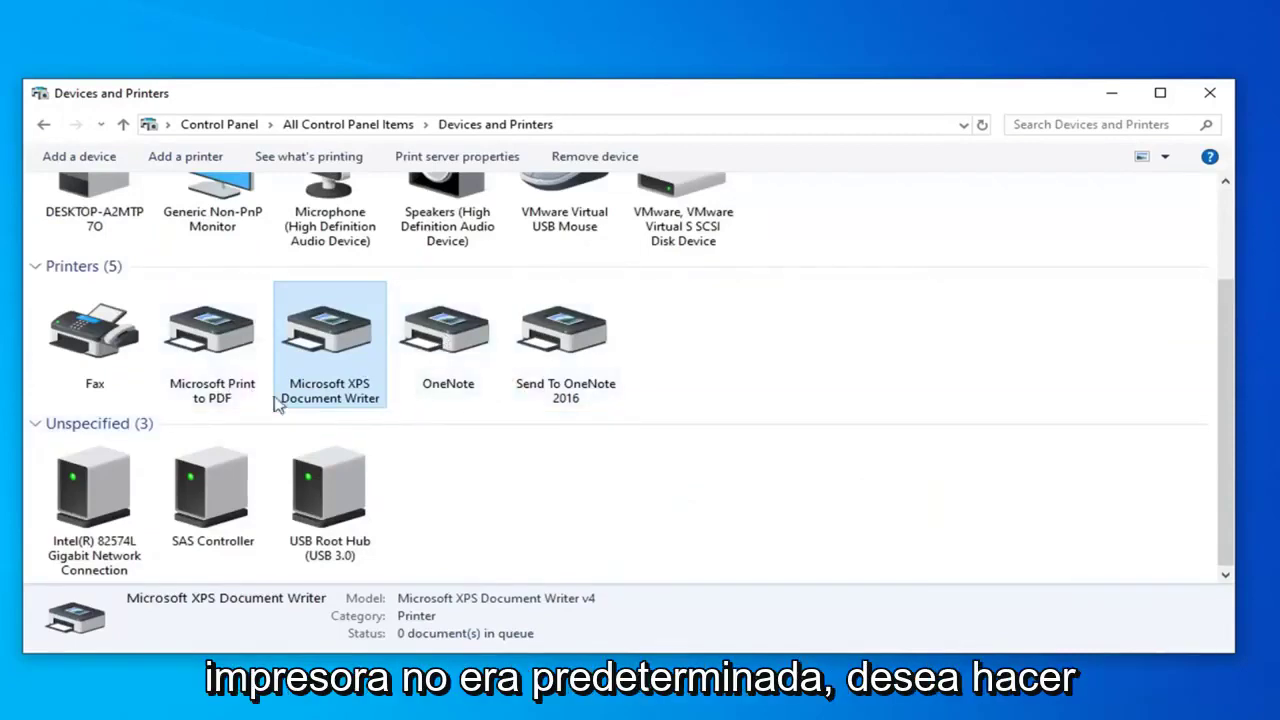
{"action": "right_click", "coordinate": [325, 345]}
{"action": "left_click", "coordinate": [420, 372]}
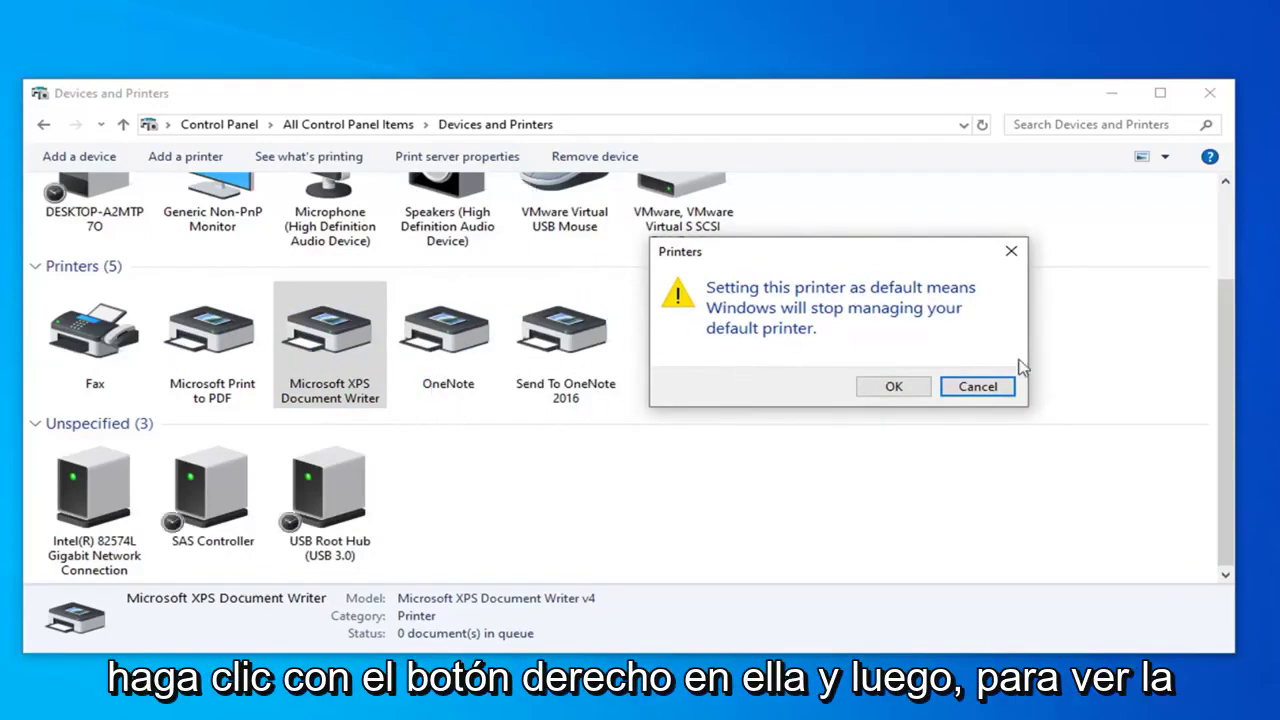
{"action": "left_click", "coordinate": [971, 387]}
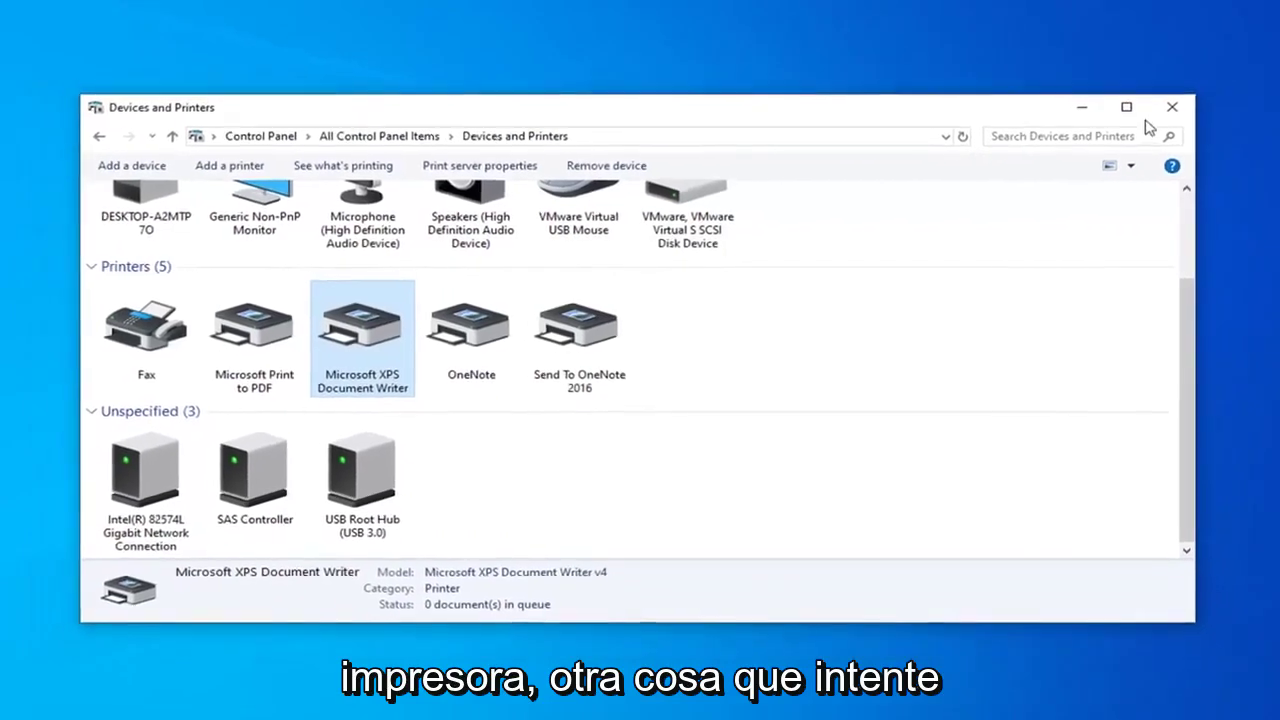
Step: Close Devices and Printers, open Device Manager via search, and expand Print queues
{"action": "left_click", "coordinate": [1187, 101]}
{"action": "left_click", "coordinate": [22, 707]}
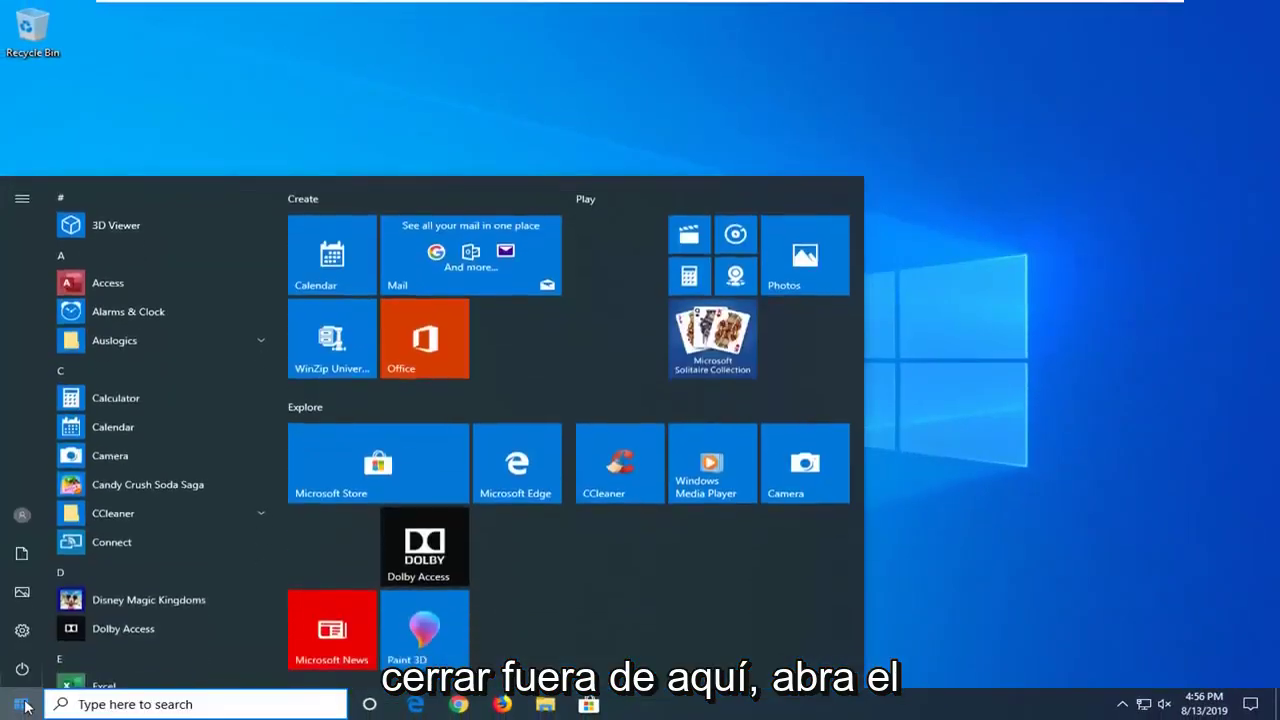
{"action": "type", "text": "d"}
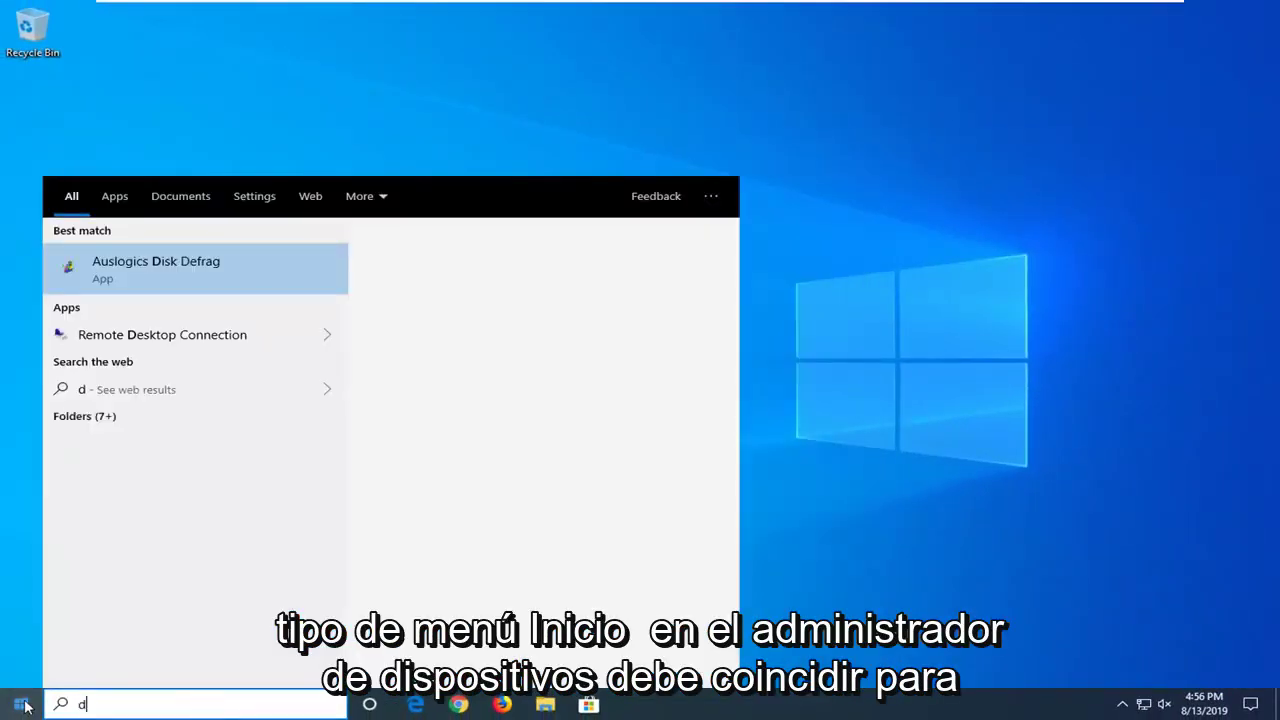
{"action": "type", "text": "evice manager"}
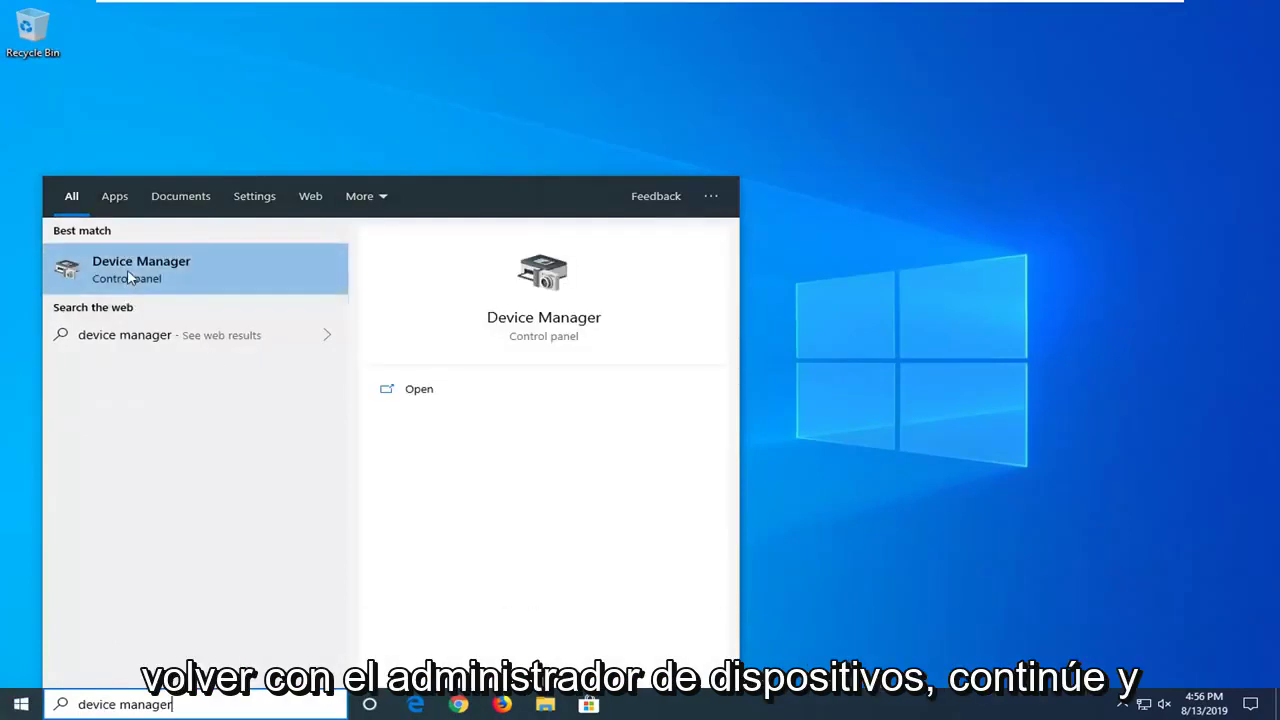
{"action": "left_click", "coordinate": [130, 273]}
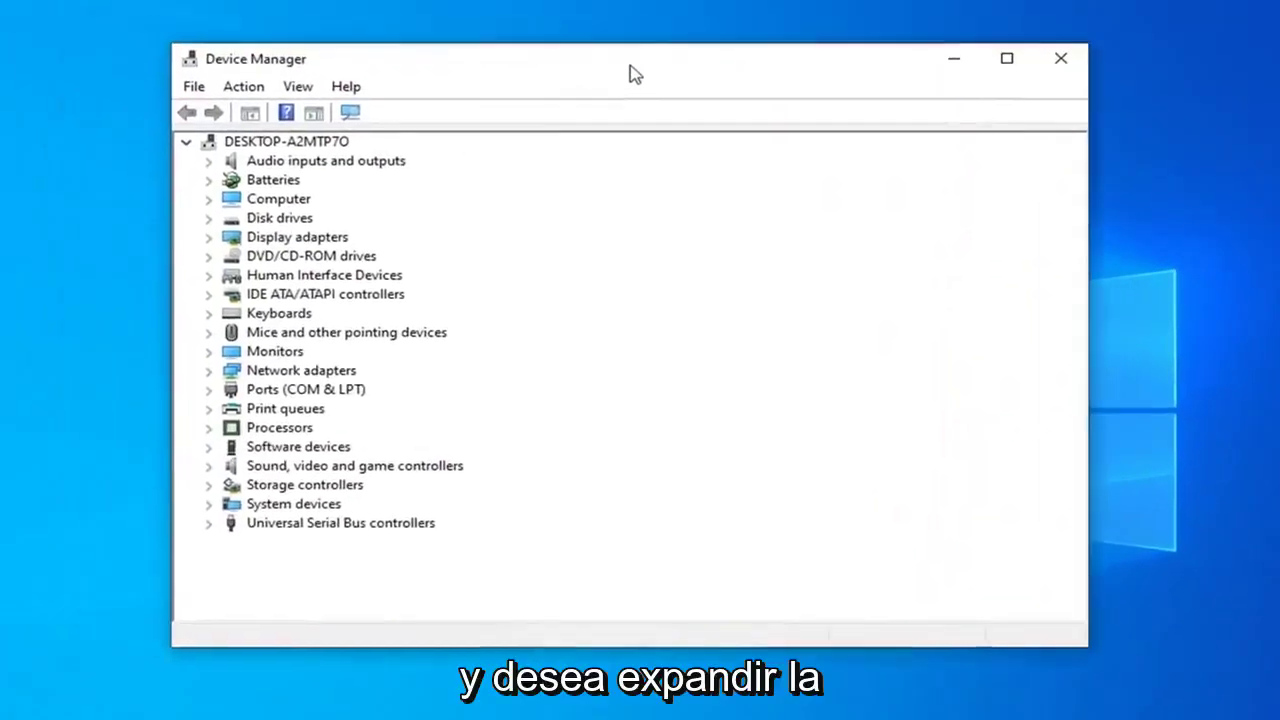
{"action": "left_click_drag", "start_coordinate": [633, 75], "coordinate": [657, 80]}
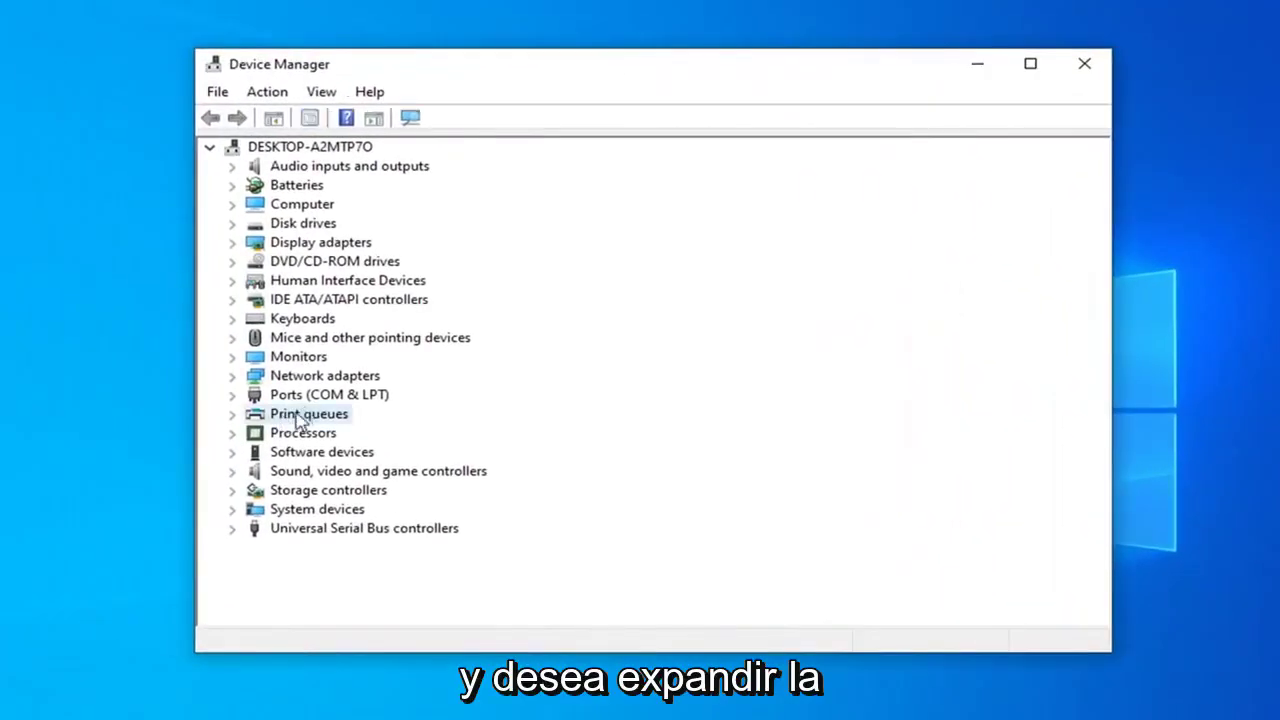
{"action": "double_click", "coordinate": [310, 418]}
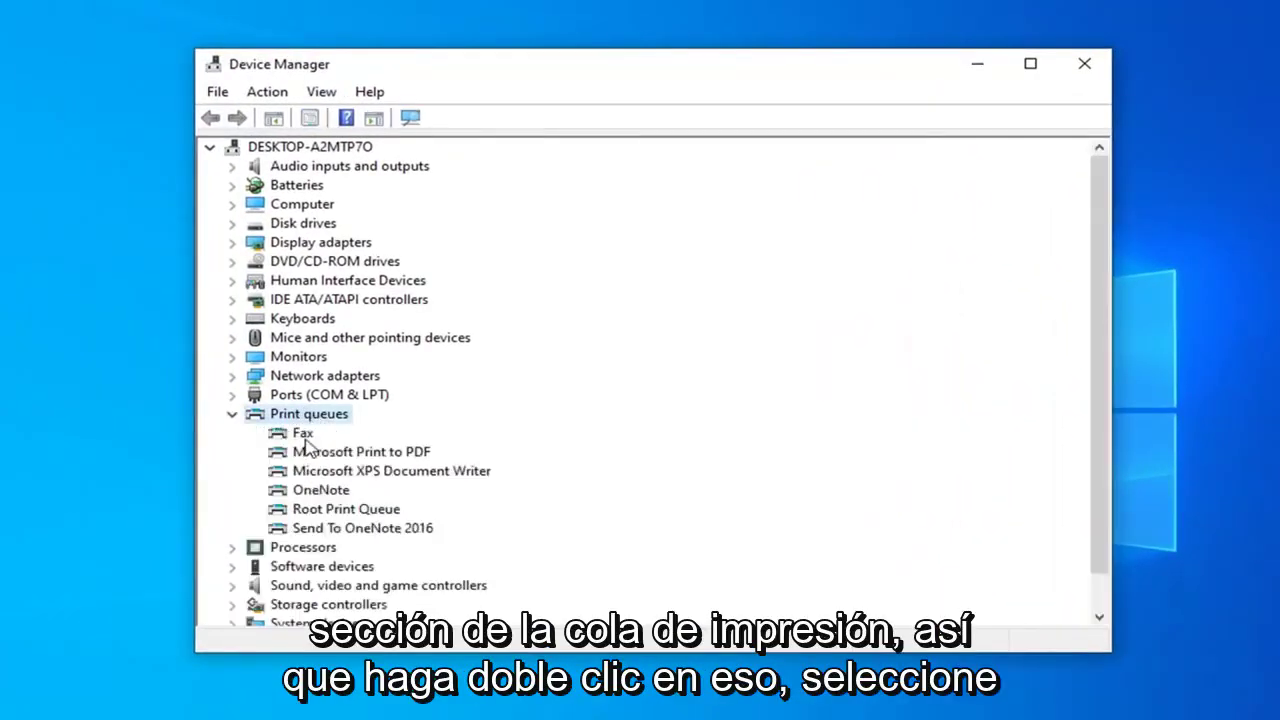
{"action": "left_click", "coordinate": [338, 456]}
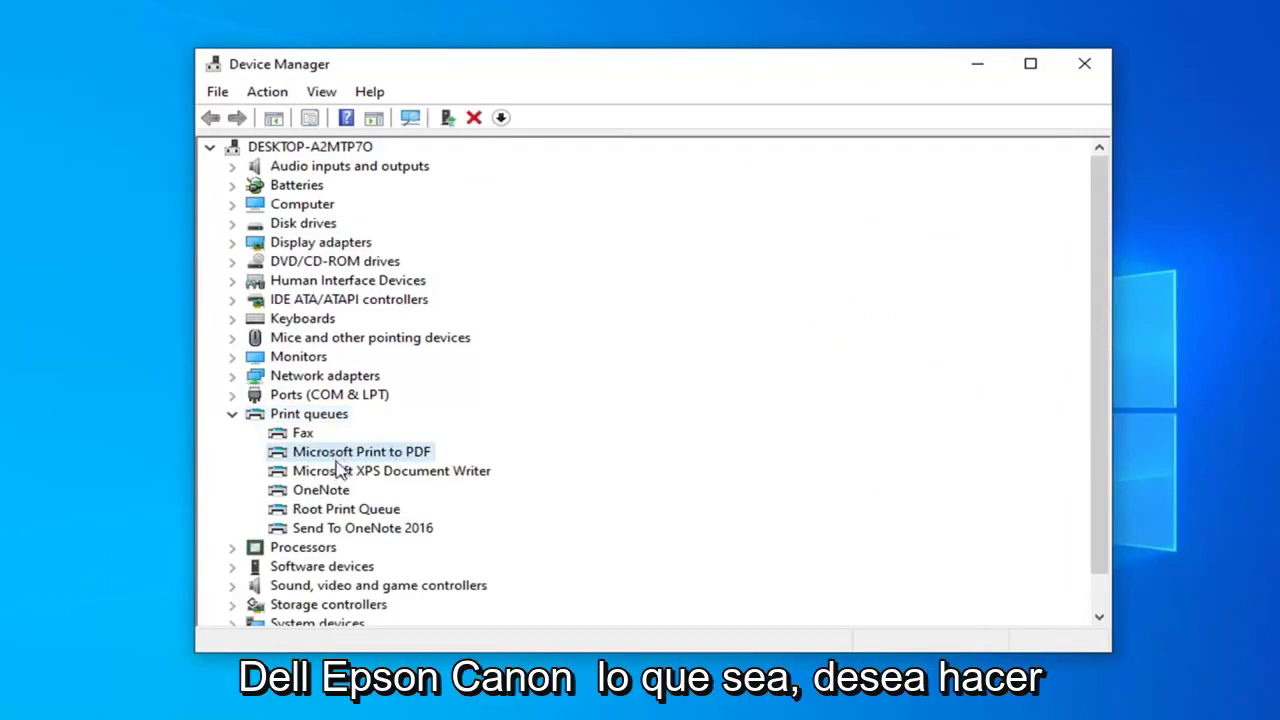
Step: Have Windows search automatically for an updated Microsoft XPS Document Writer driver
{"action": "right_click", "coordinate": [330, 471]}
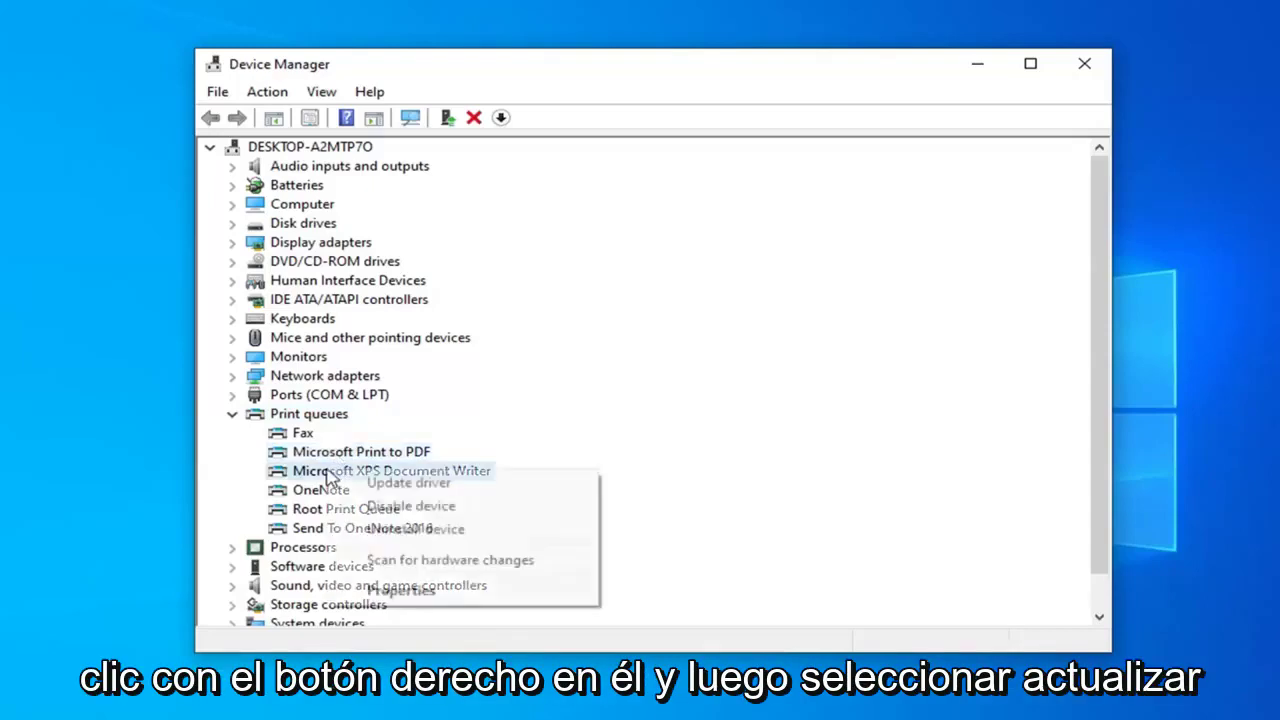
{"action": "left_click", "coordinate": [400, 482]}
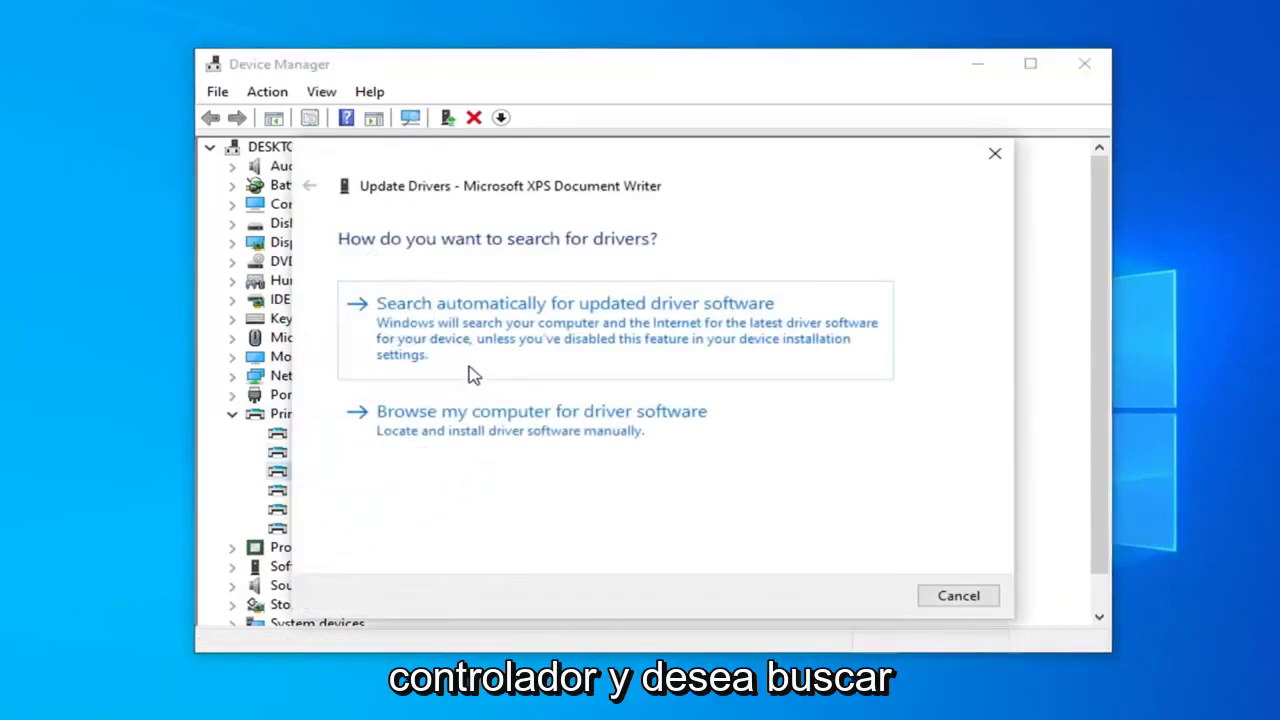
{"action": "left_click", "coordinate": [479, 337]}
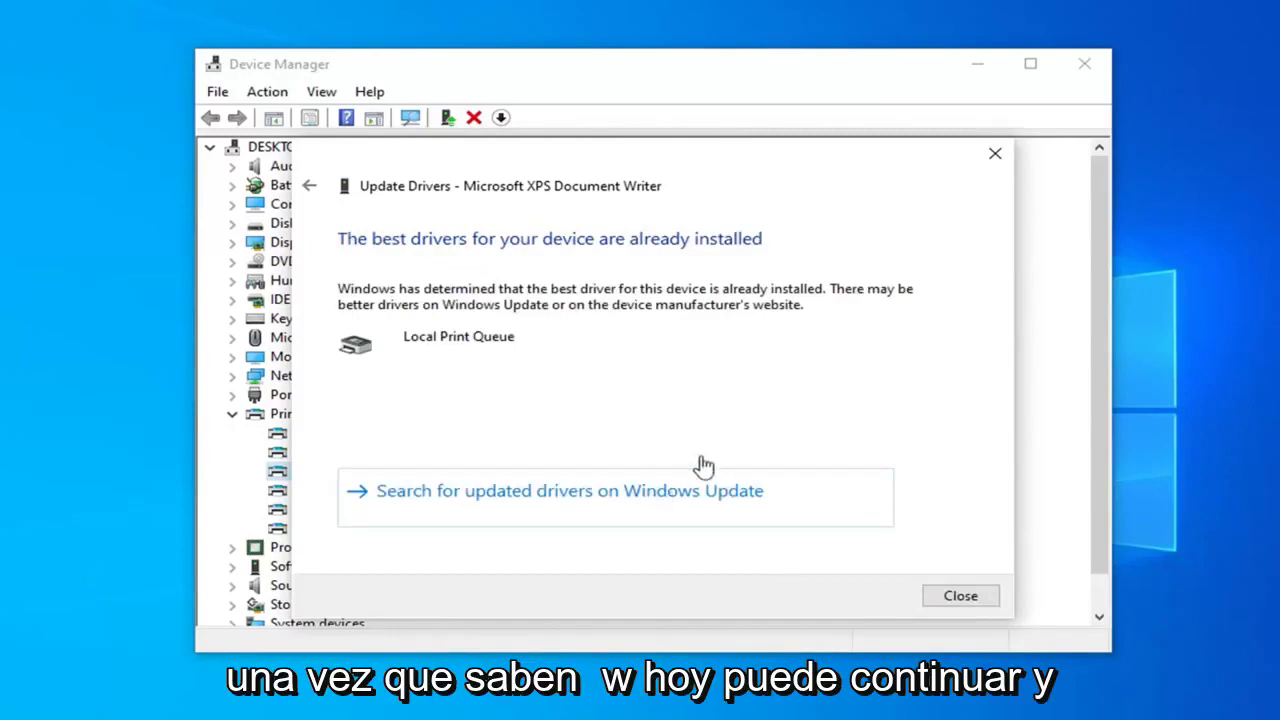
Step: Close Device Manager and run Registry Editor as administrator from a 'regedit' Start search
{"action": "left_click", "coordinate": [960, 596]}
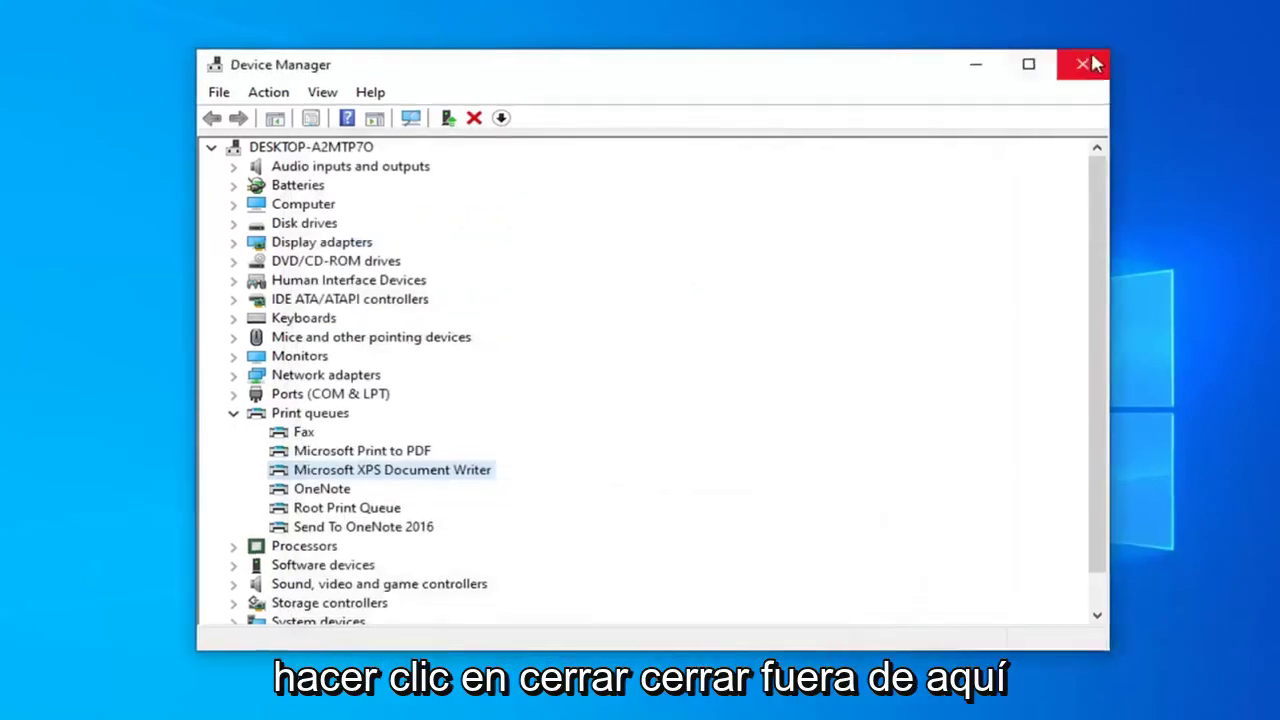
{"action": "left_click", "coordinate": [1084, 63]}
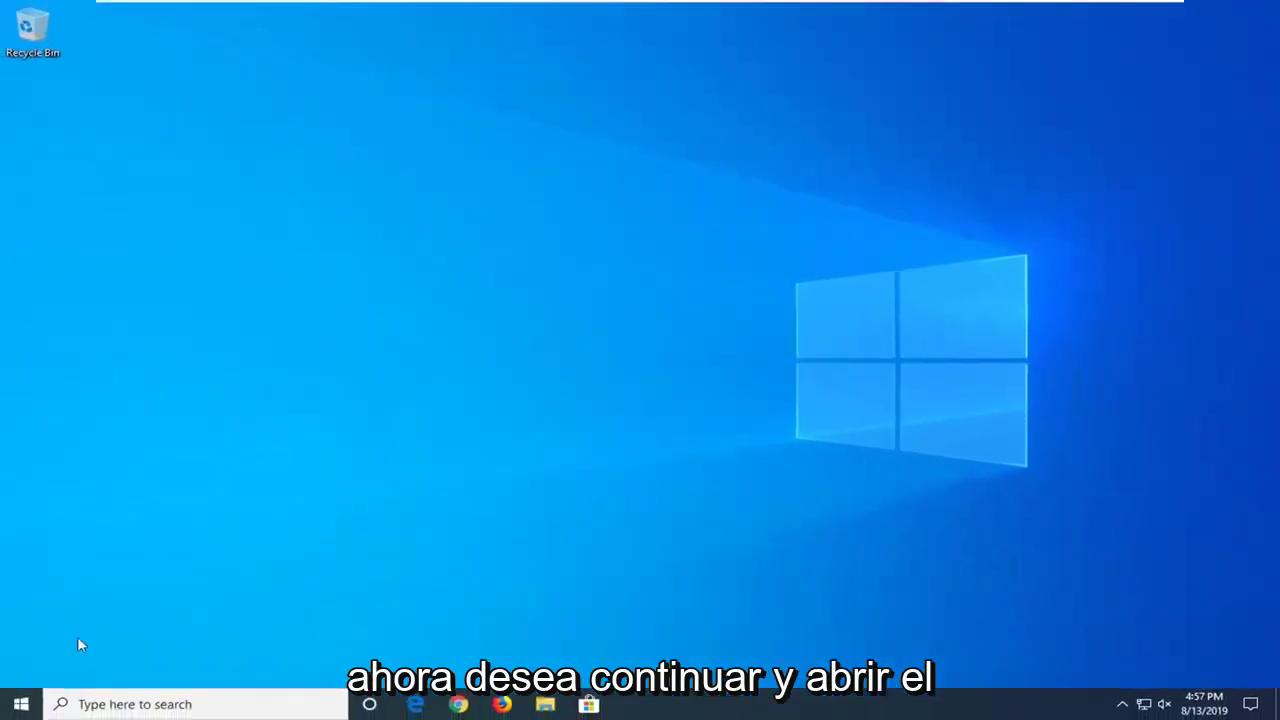
{"action": "left_click", "coordinate": [18, 706]}
{"action": "type", "text": "regedit"}
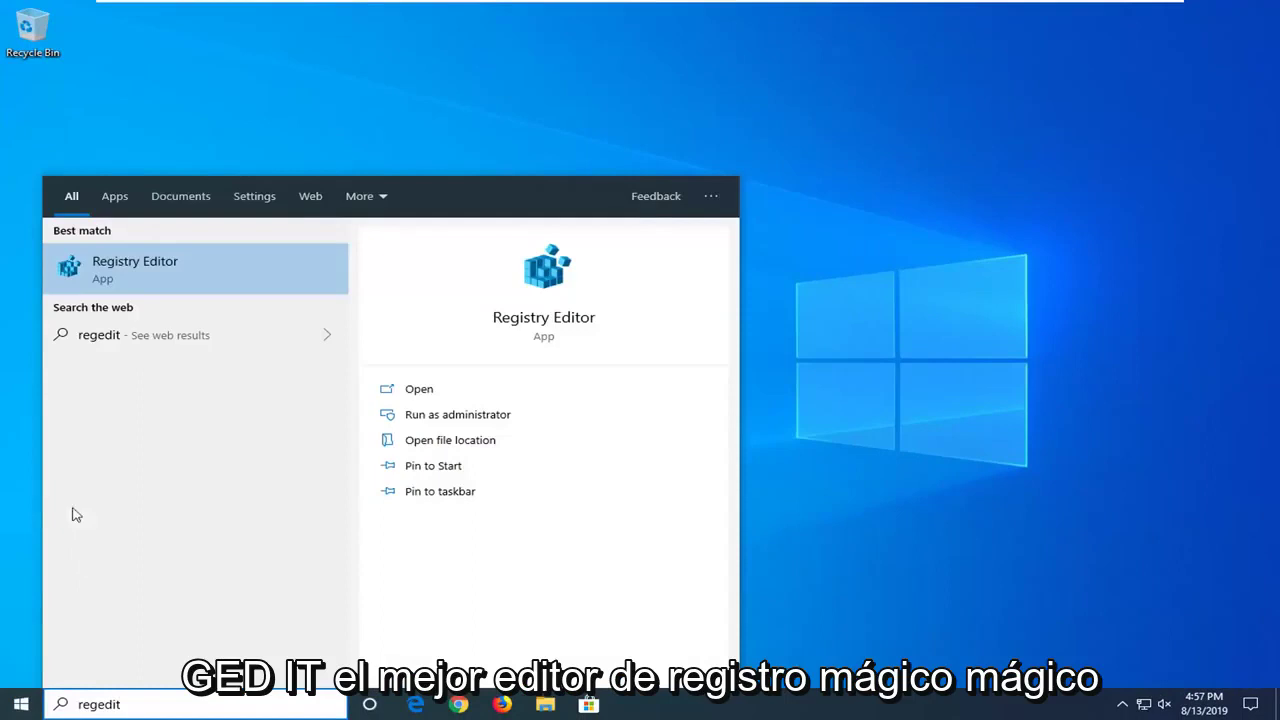
{"action": "right_click", "coordinate": [143, 279]}
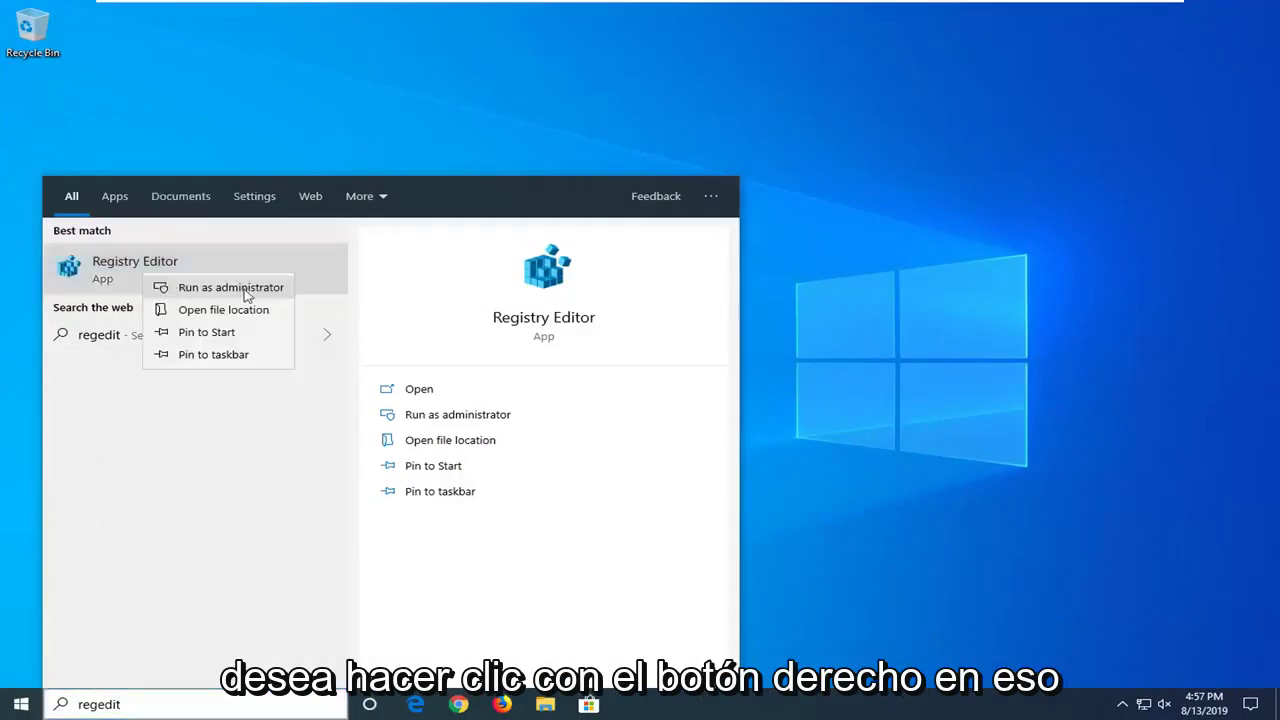
{"action": "left_click", "coordinate": [250, 287]}
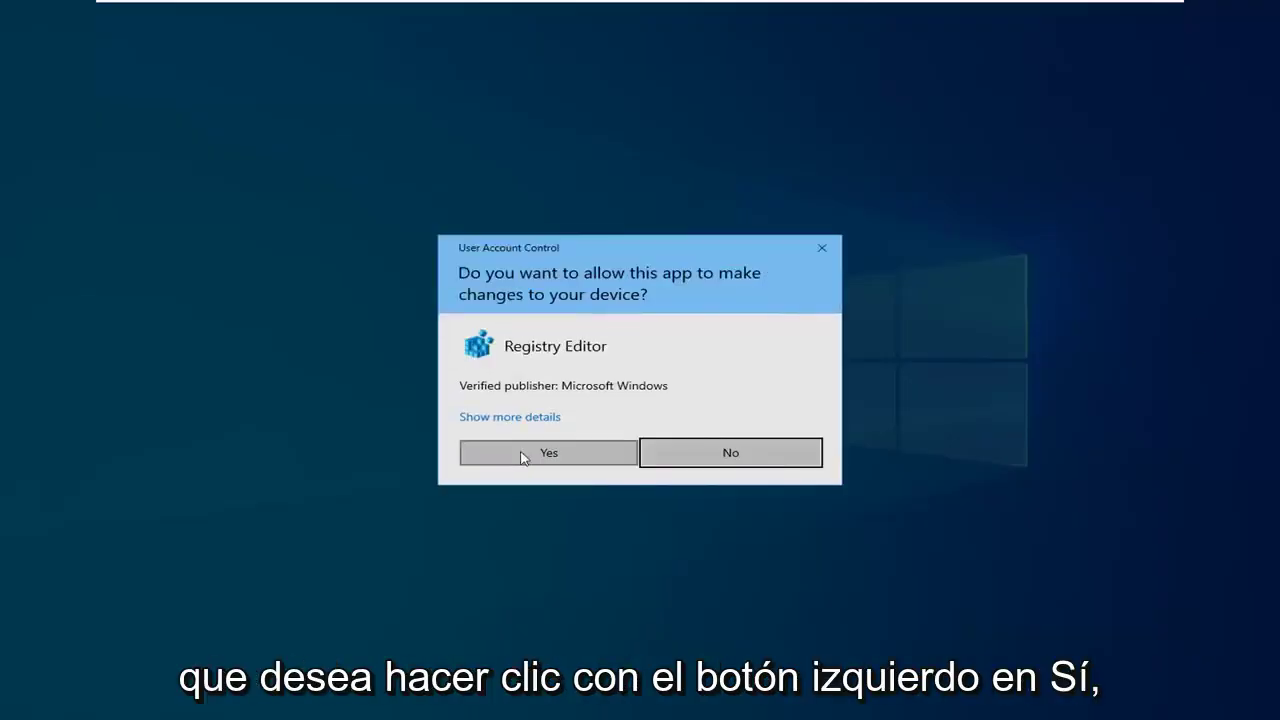
{"action": "left_click", "coordinate": [523, 452]}
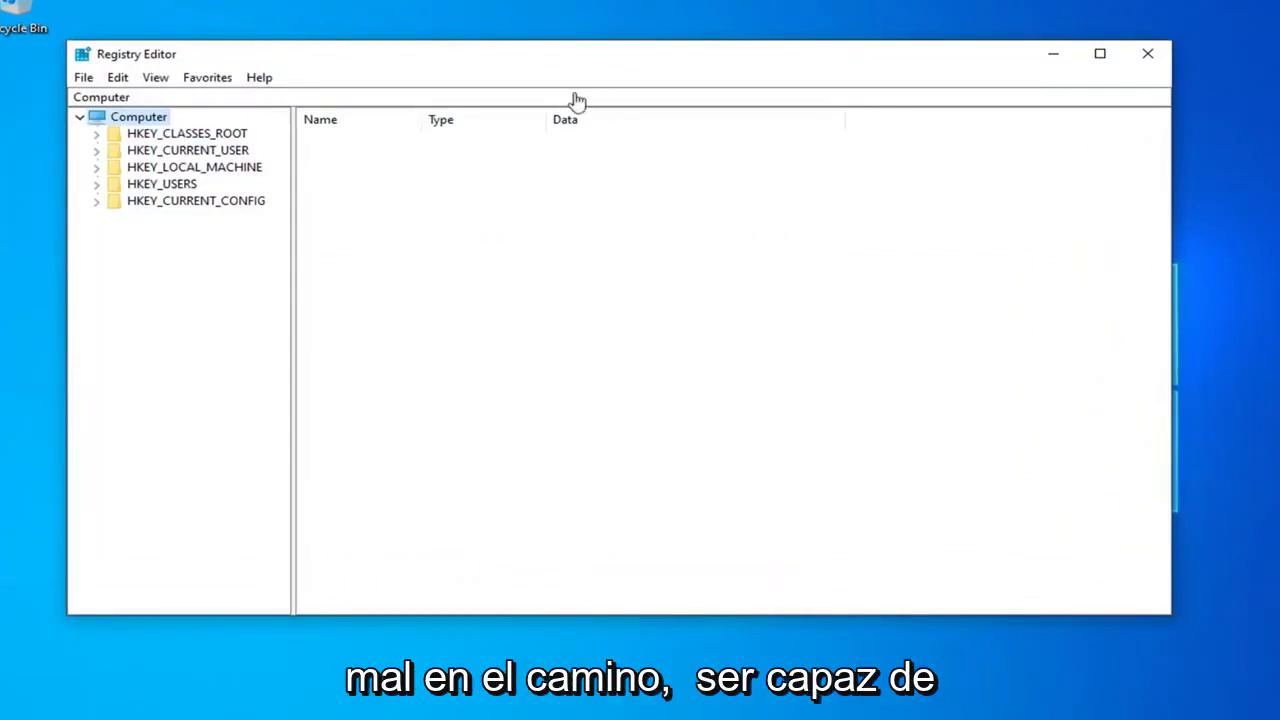
Step: Export the entire registry, with Export range All, to a backup file
{"action": "left_click_drag", "start_coordinate": [565, 62], "coordinate": [677, 70]}
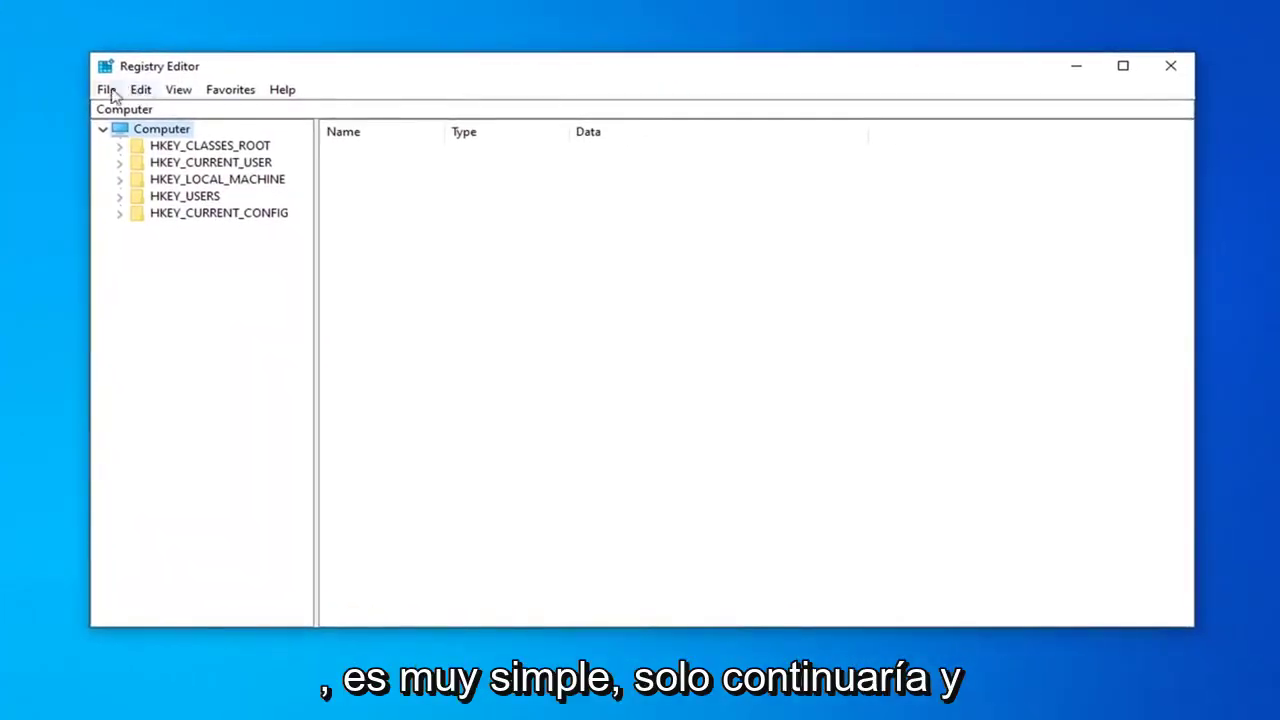
{"action": "left_click", "coordinate": [105, 95]}
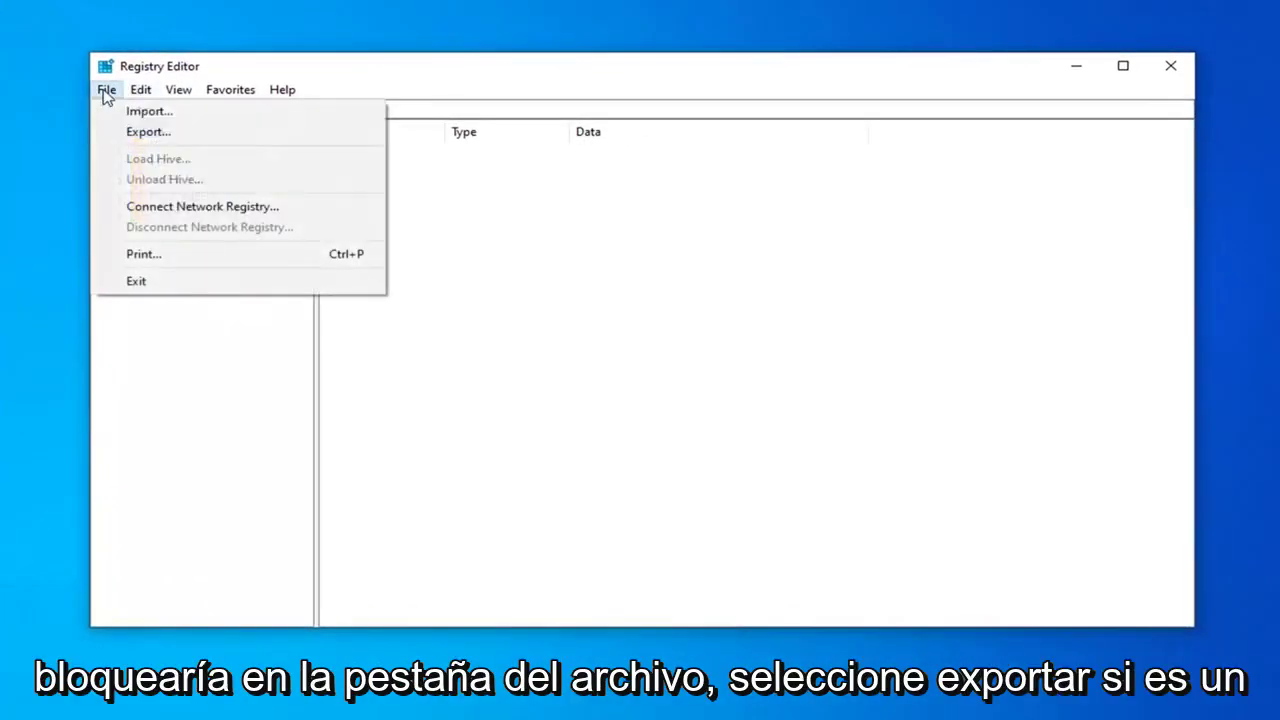
{"action": "left_click", "coordinate": [138, 131]}
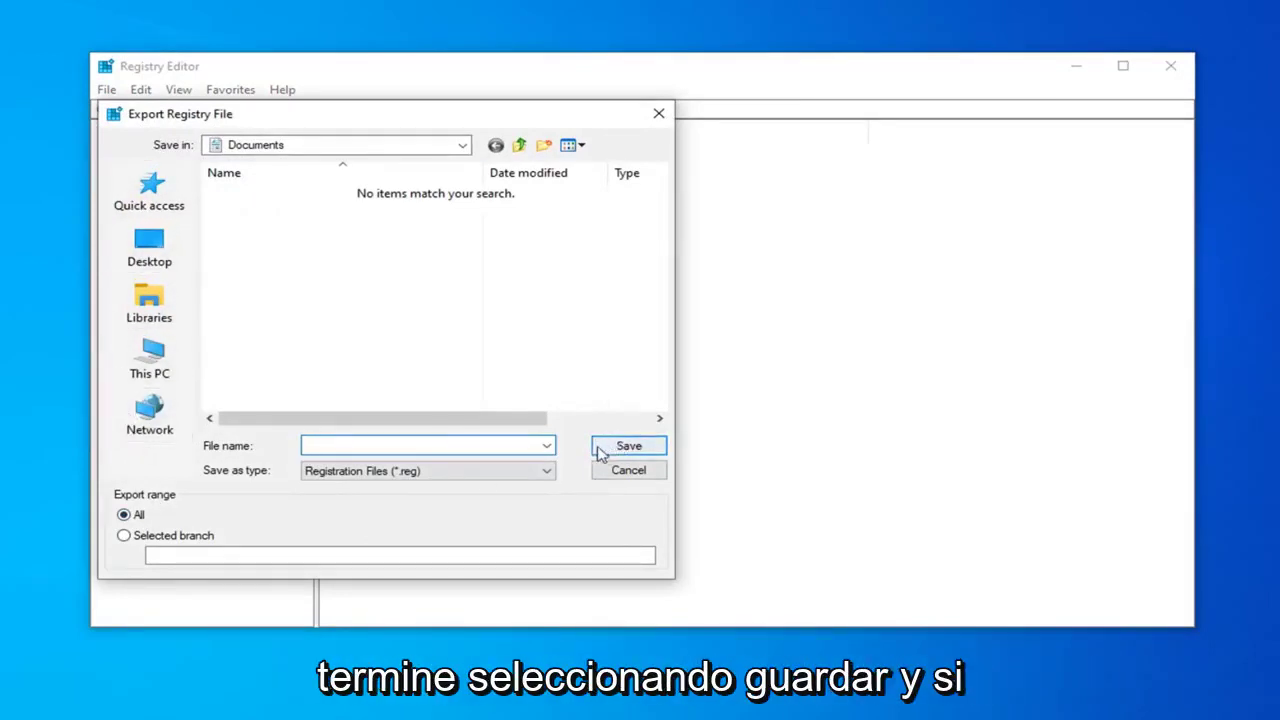
{"action": "left_click", "coordinate": [632, 471]}
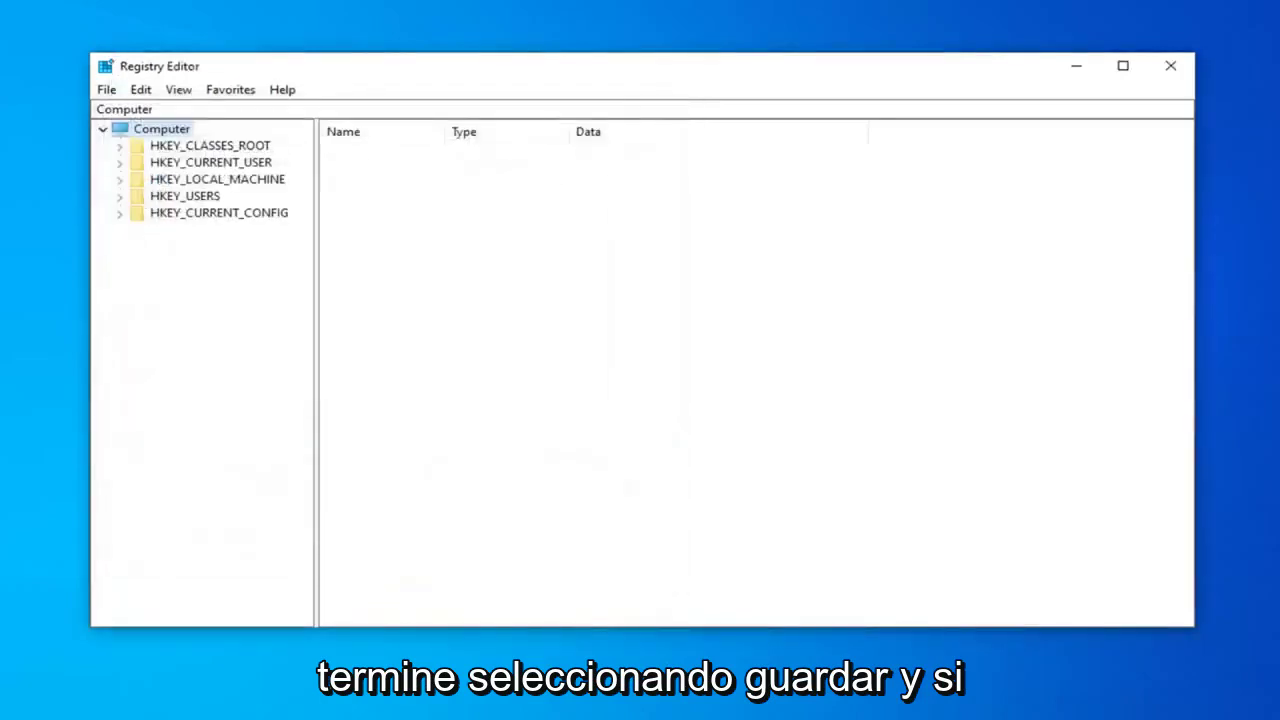
Step: Cancel the File > Import dialog, then erase 'Computer' from the key path bar
{"action": "left_click", "coordinate": [104, 94]}
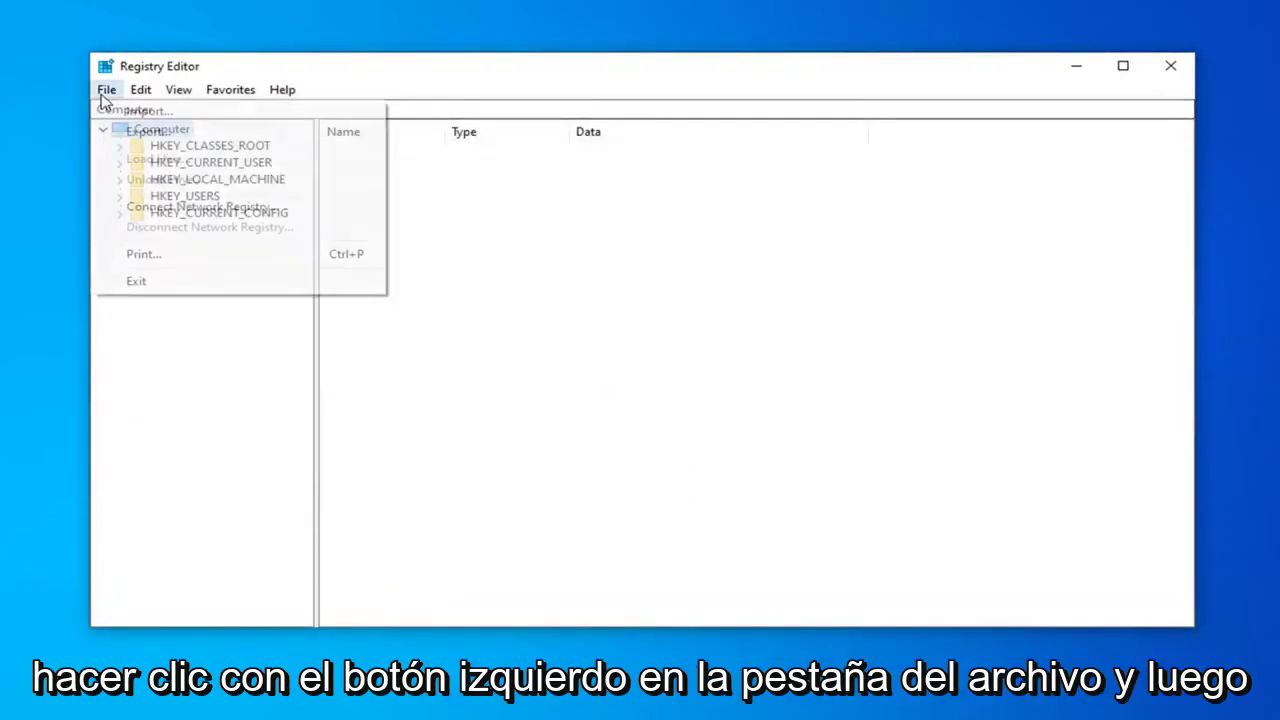
{"action": "left_click", "coordinate": [149, 111]}
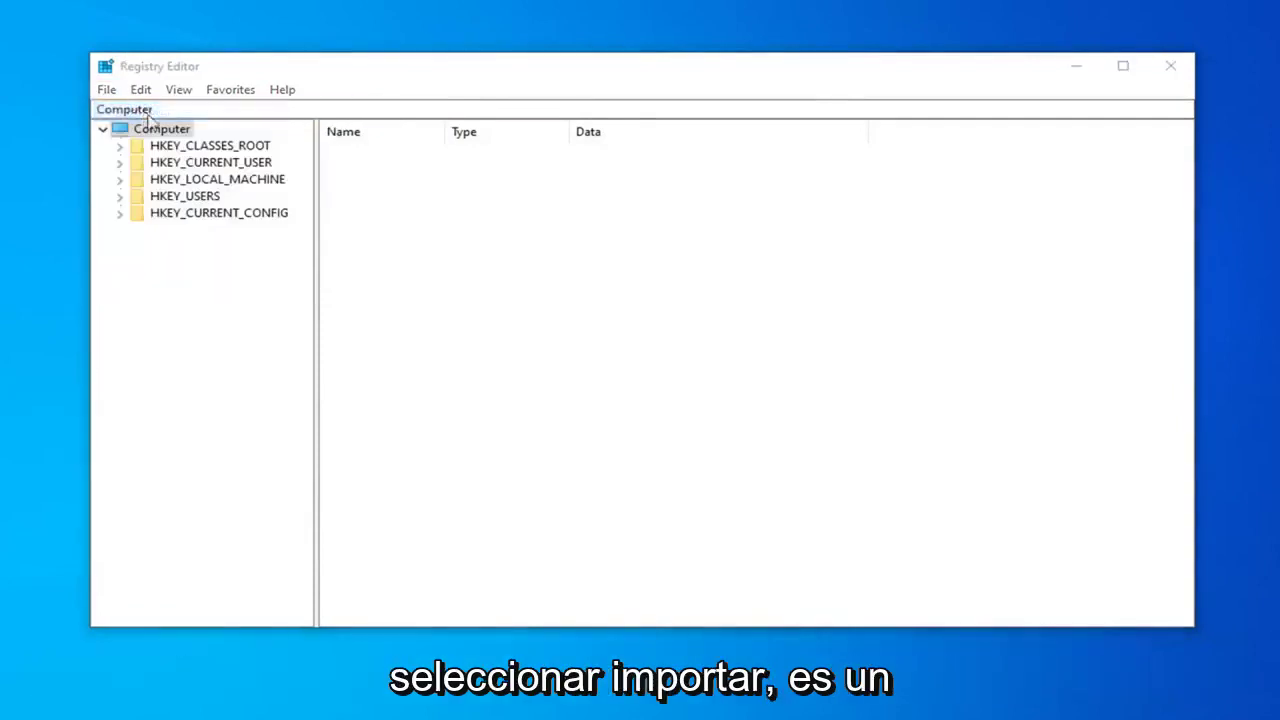
{"action": "left_click", "coordinate": [814, 114]}
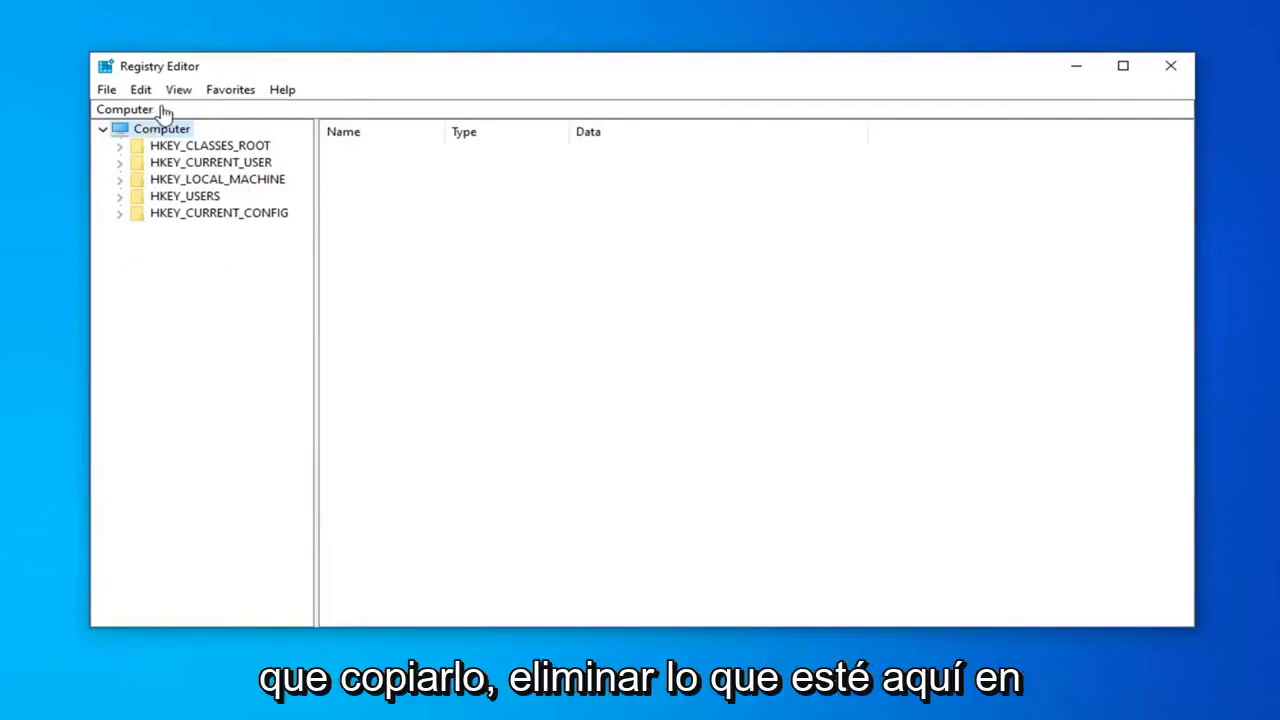
{"action": "left_click", "coordinate": [112, 109]}
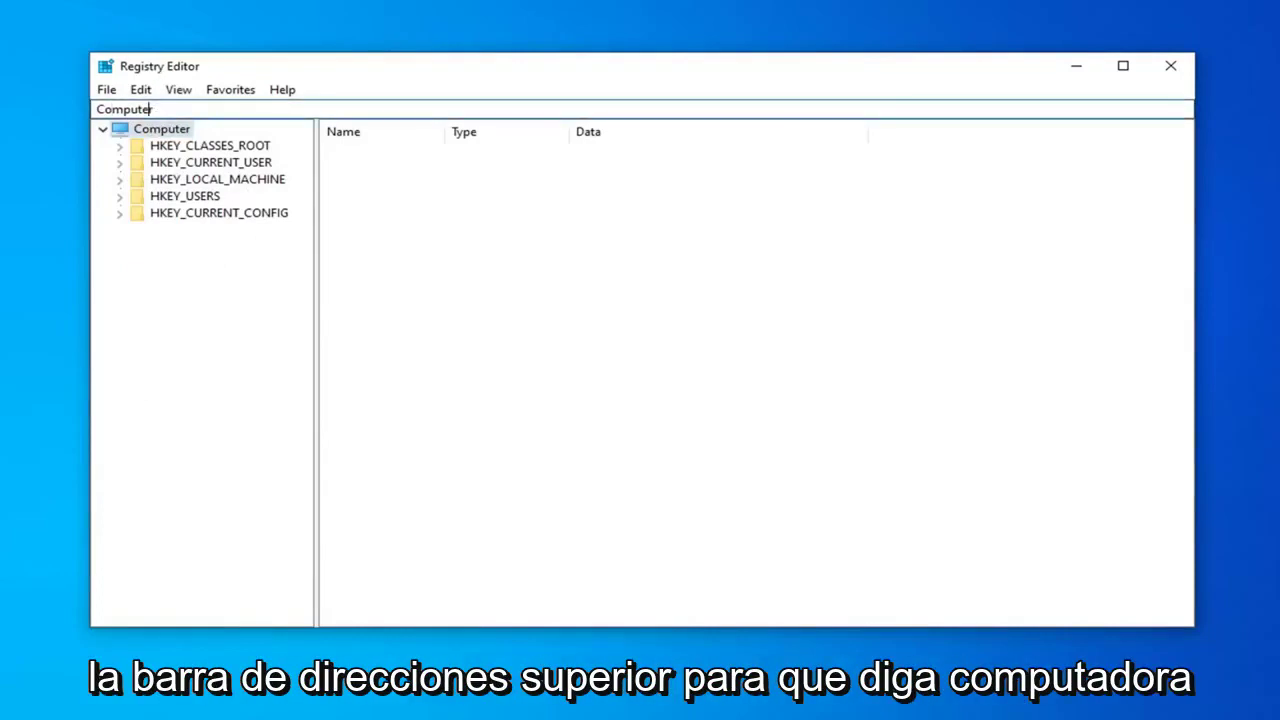
{"action": "double_click", "coordinate": [112, 109]}
{"action": "key", "text": "BackSpace"}
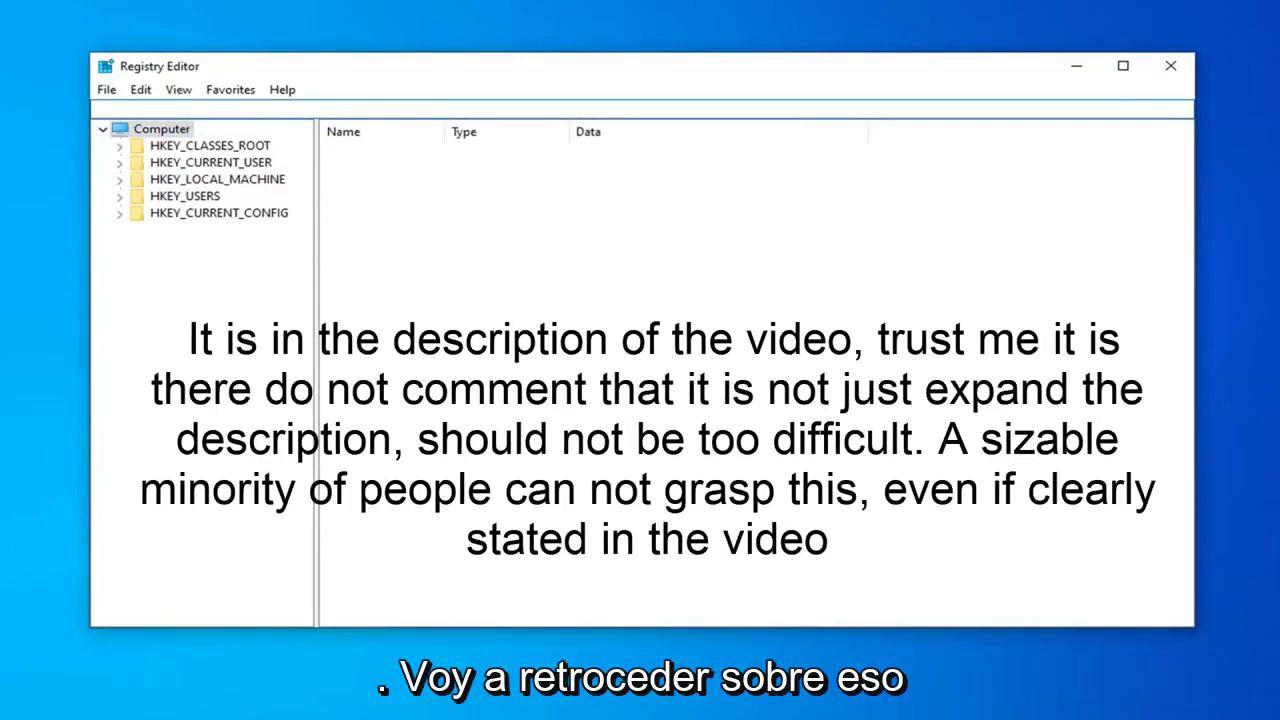
Step: Paste and go to the Windows x64 Print Processors key, then open its winprint subkey
{"action": "right_click", "coordinate": [148, 109]}
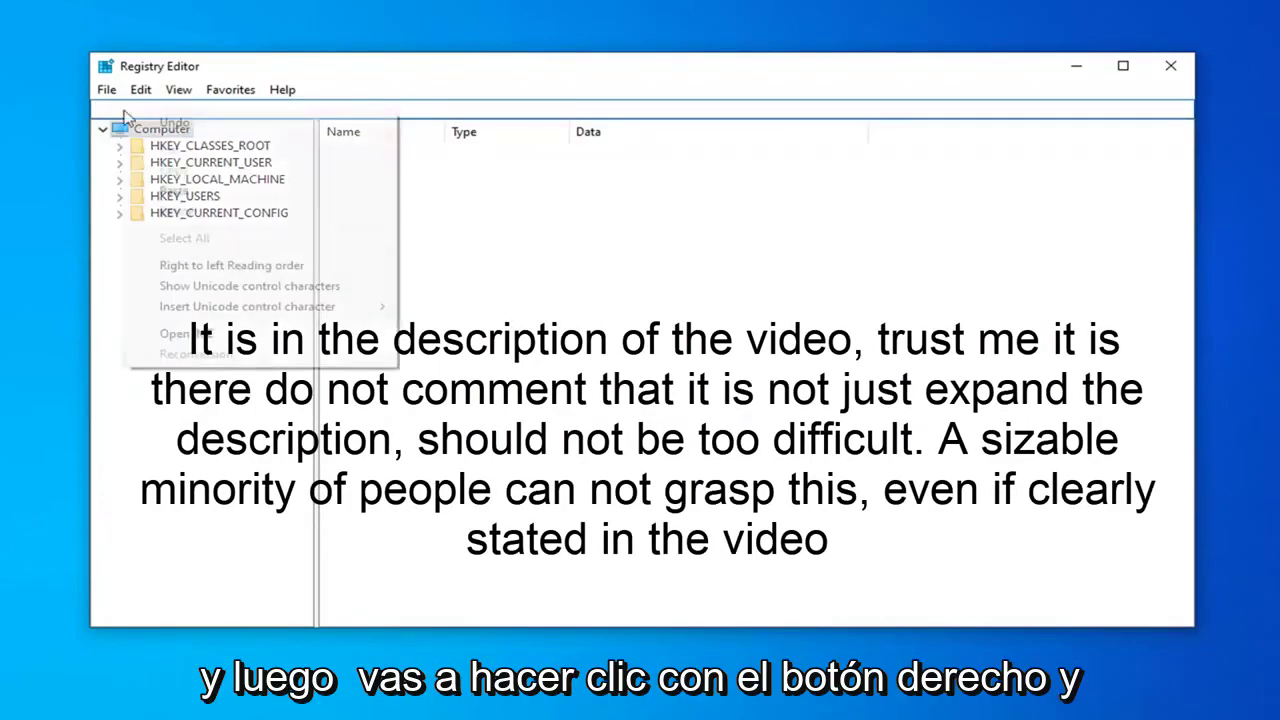
{"action": "left_click", "coordinate": [157, 190]}
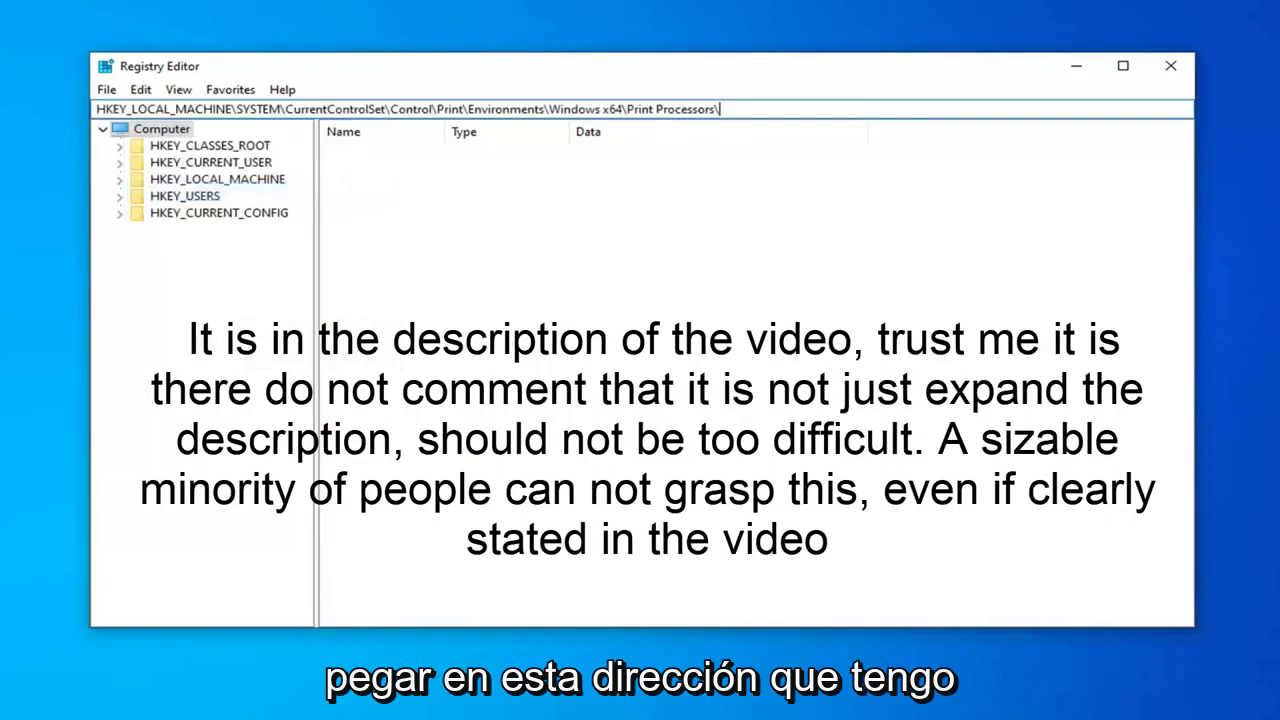
{"action": "key", "text": "Return"}
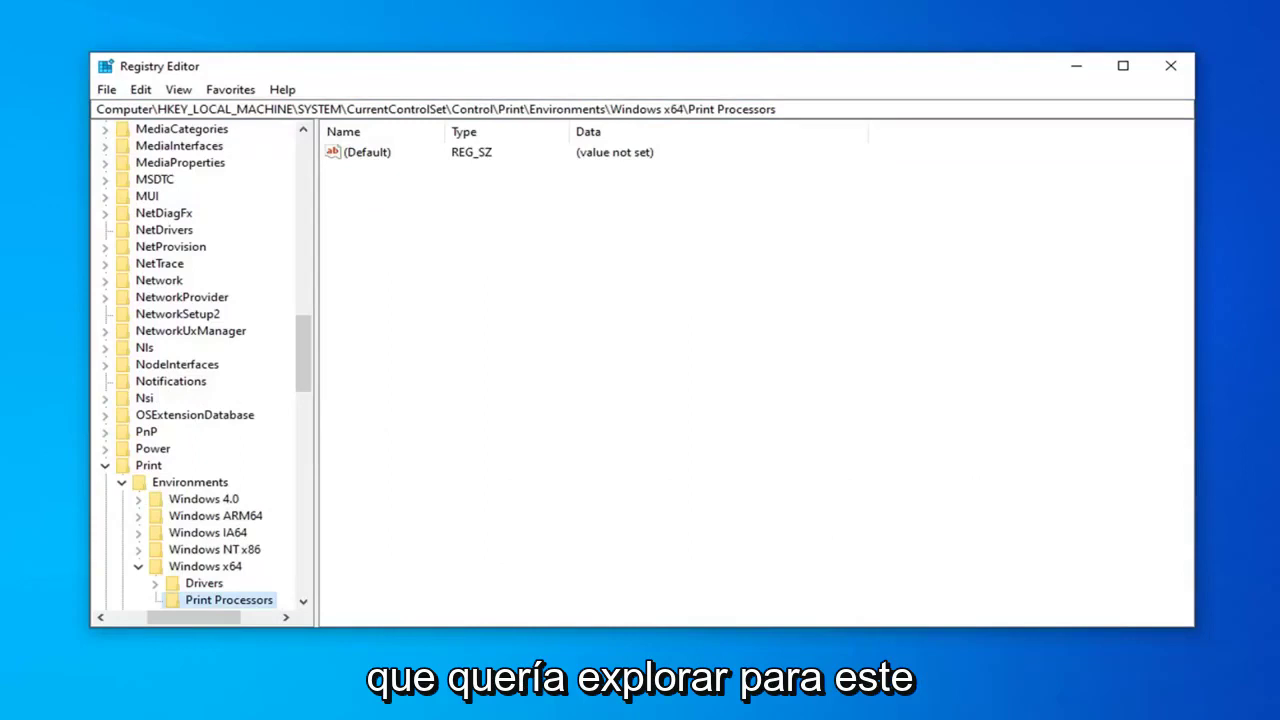
{"action": "scroll", "coordinate": [250, 510], "scroll_direction": "down", "scroll_amount": 1}
{"action": "scroll", "coordinate": [250, 510], "scroll_direction": "down", "scroll_amount": 1}
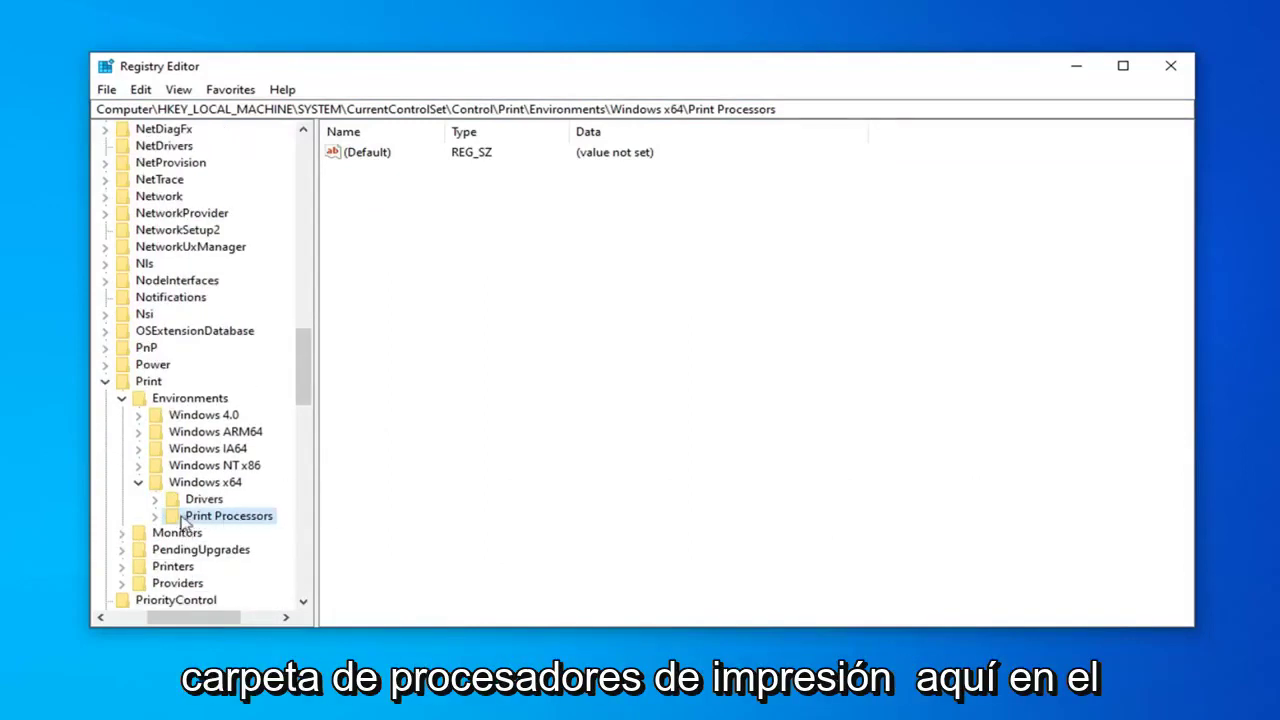
{"action": "double_click", "coordinate": [200, 516]}
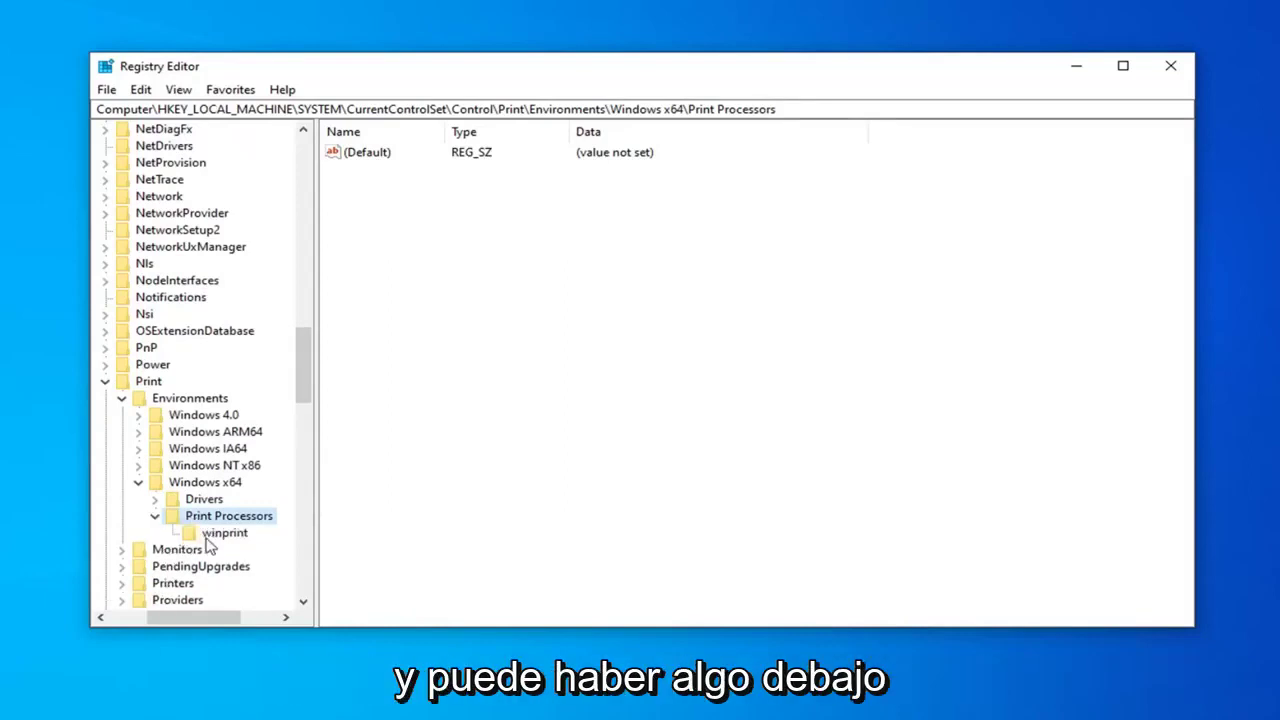
{"action": "left_click", "coordinate": [220, 532]}
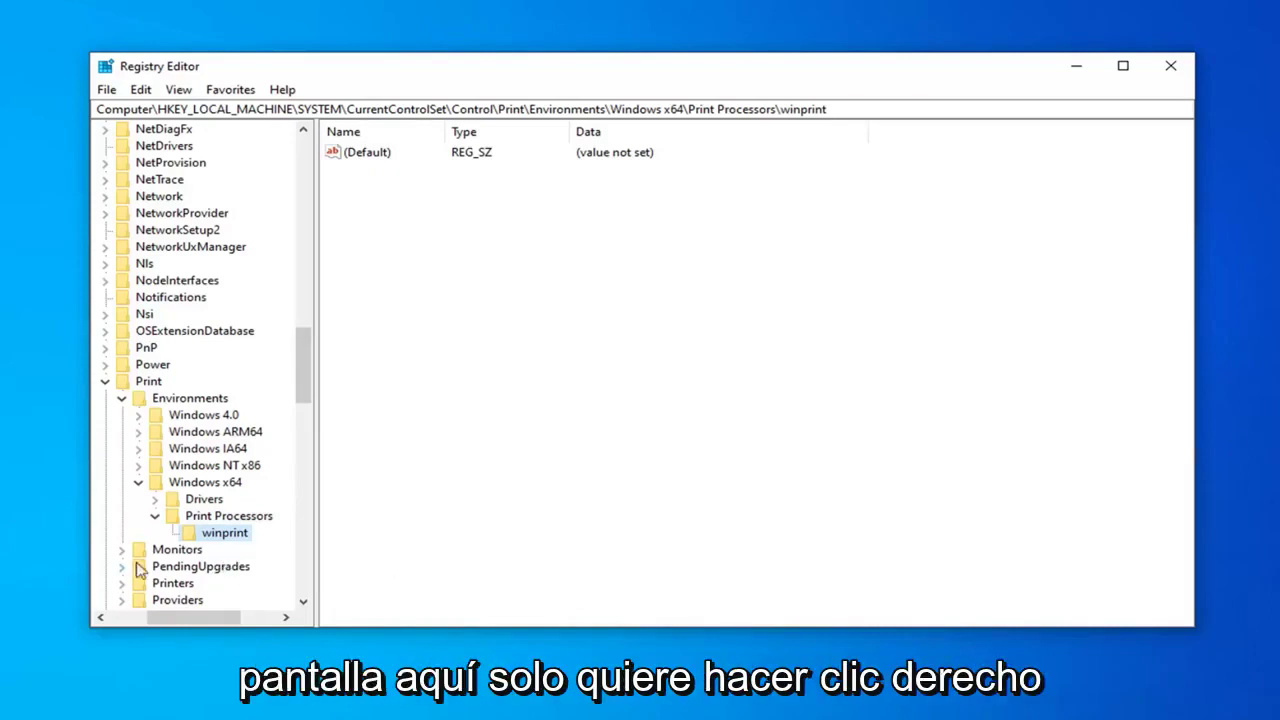
Step: Rename the winprint subkey under Print Processors to winprint.old
{"action": "right_click", "coordinate": [211, 534]}
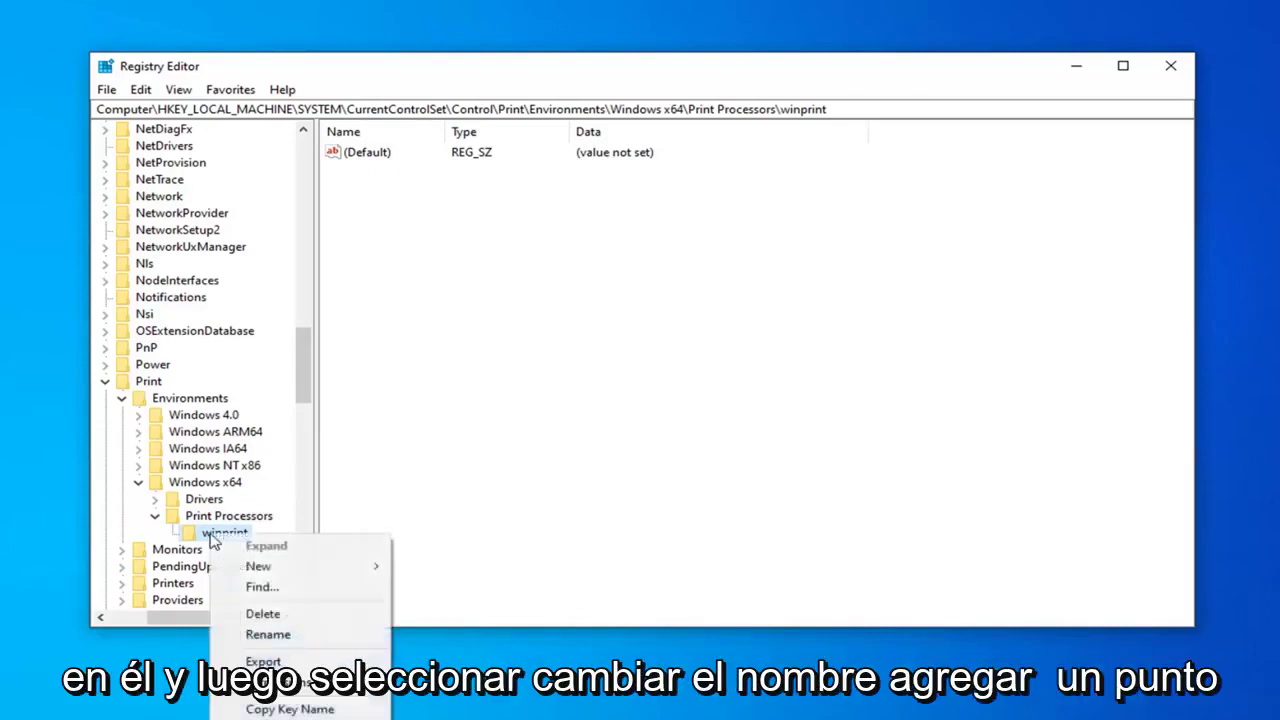
{"action": "left_click", "coordinate": [268, 634]}
{"action": "key", "text": "End"}
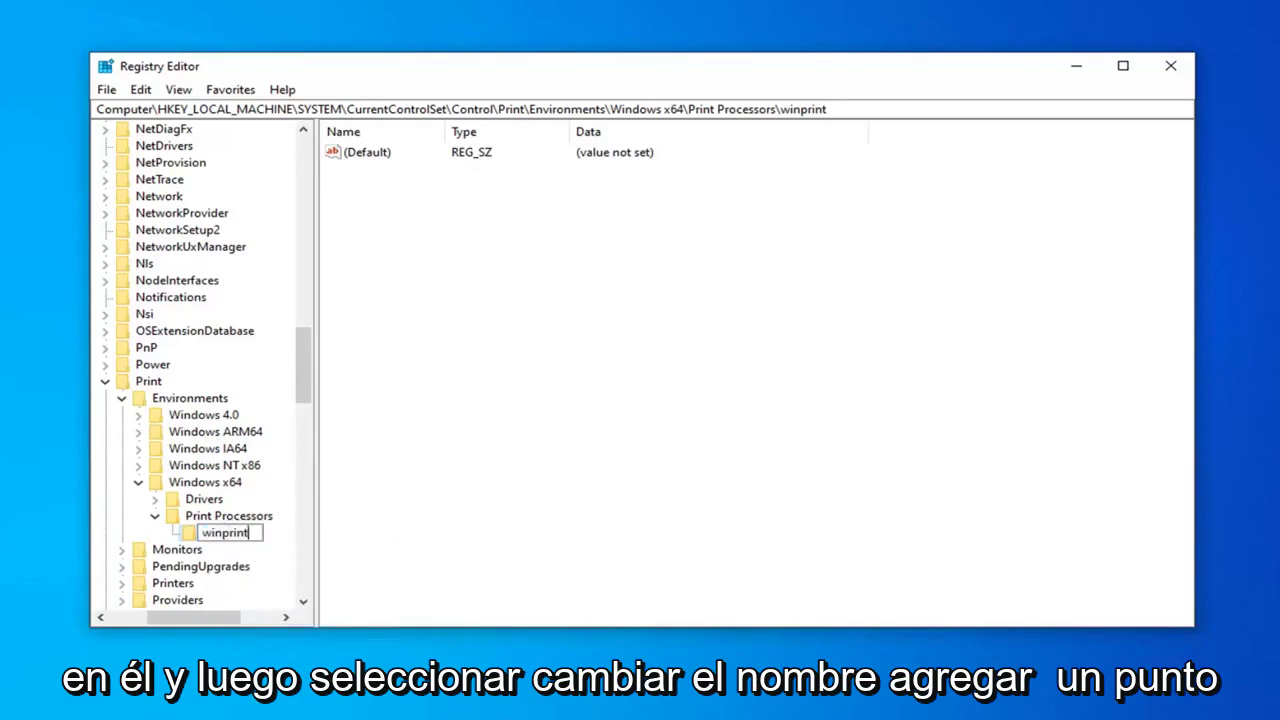
{"action": "type", "text": "old"}
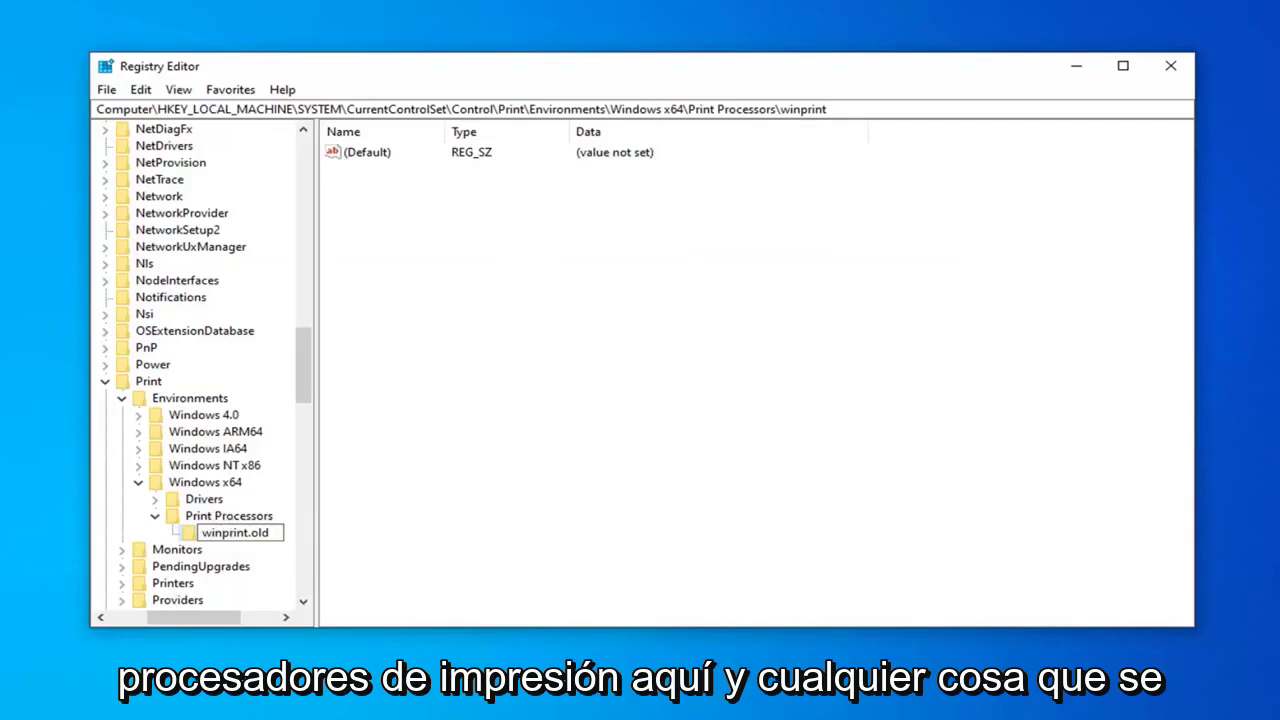
{"action": "left_click", "coordinate": [160, 519]}
{"action": "left_click", "coordinate": [192, 535]}
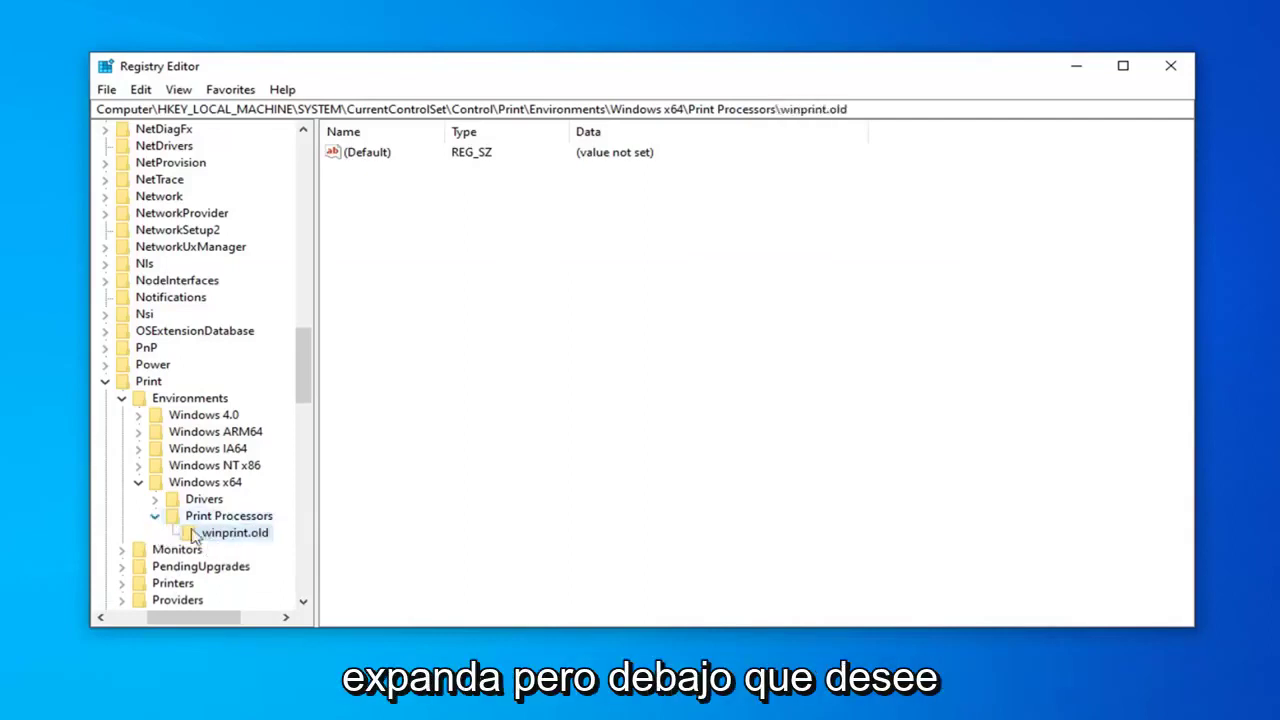
{"action": "left_click", "coordinate": [155, 516]}
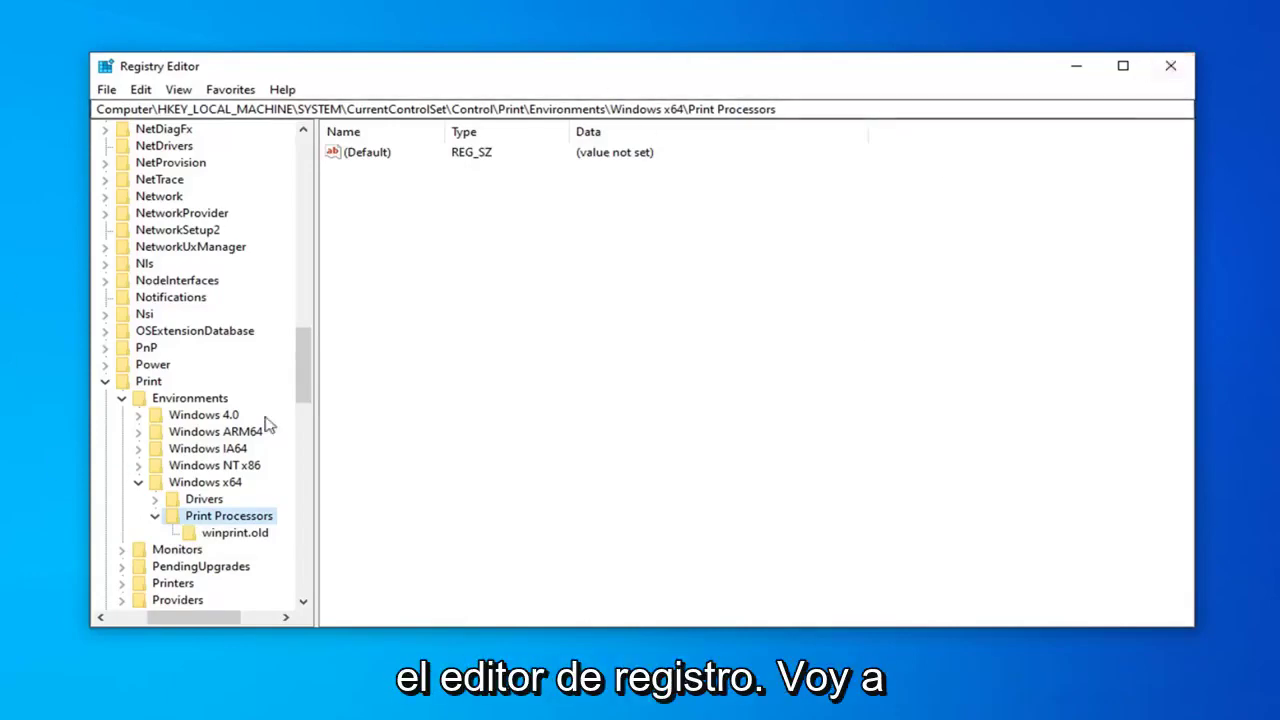
Step: Collapse the expanded registry keys back up to HKEY_LOCAL_MACHINE
{"action": "left_click", "coordinate": [106, 382]}
{"action": "scroll", "coordinate": [166, 565], "scroll_direction": "up", "scroll_amount": 10}
{"action": "scroll", "coordinate": [166, 565], "scroll_direction": "up", "scroll_amount": 3}
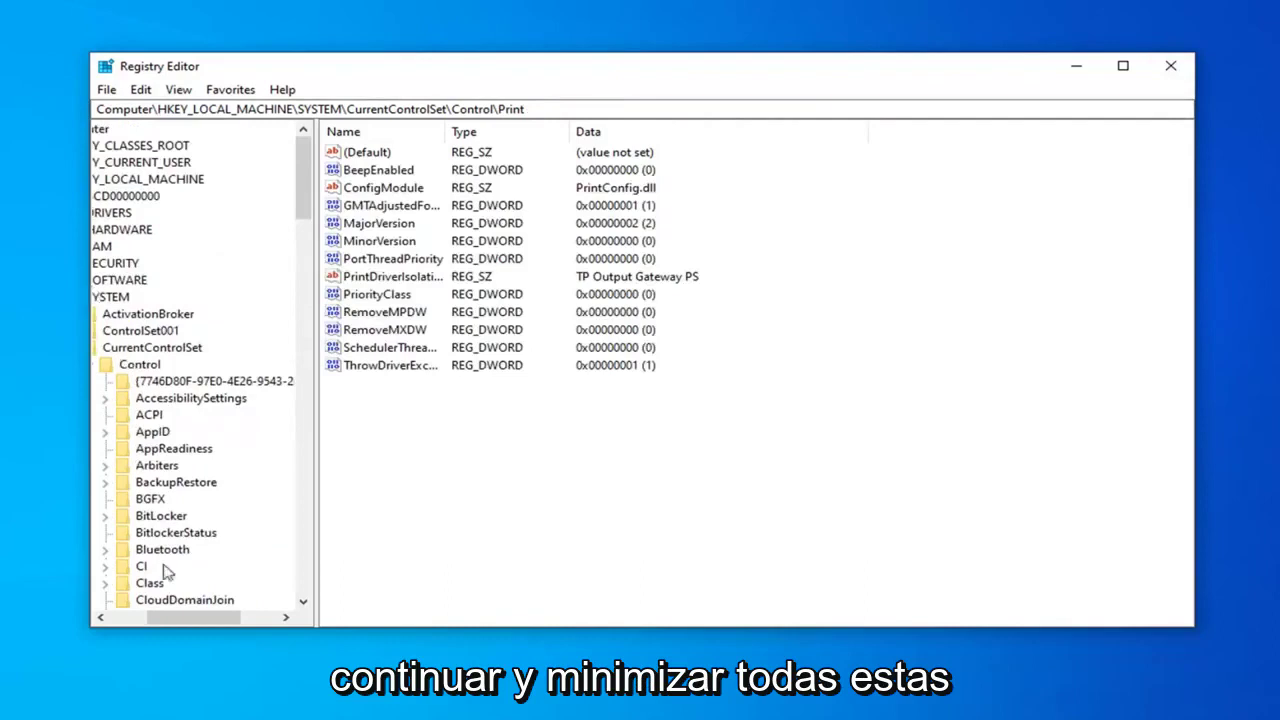
{"action": "left_click_drag", "start_coordinate": [233, 617], "coordinate": [160, 617]}
{"action": "left_click", "coordinate": [163, 364]}
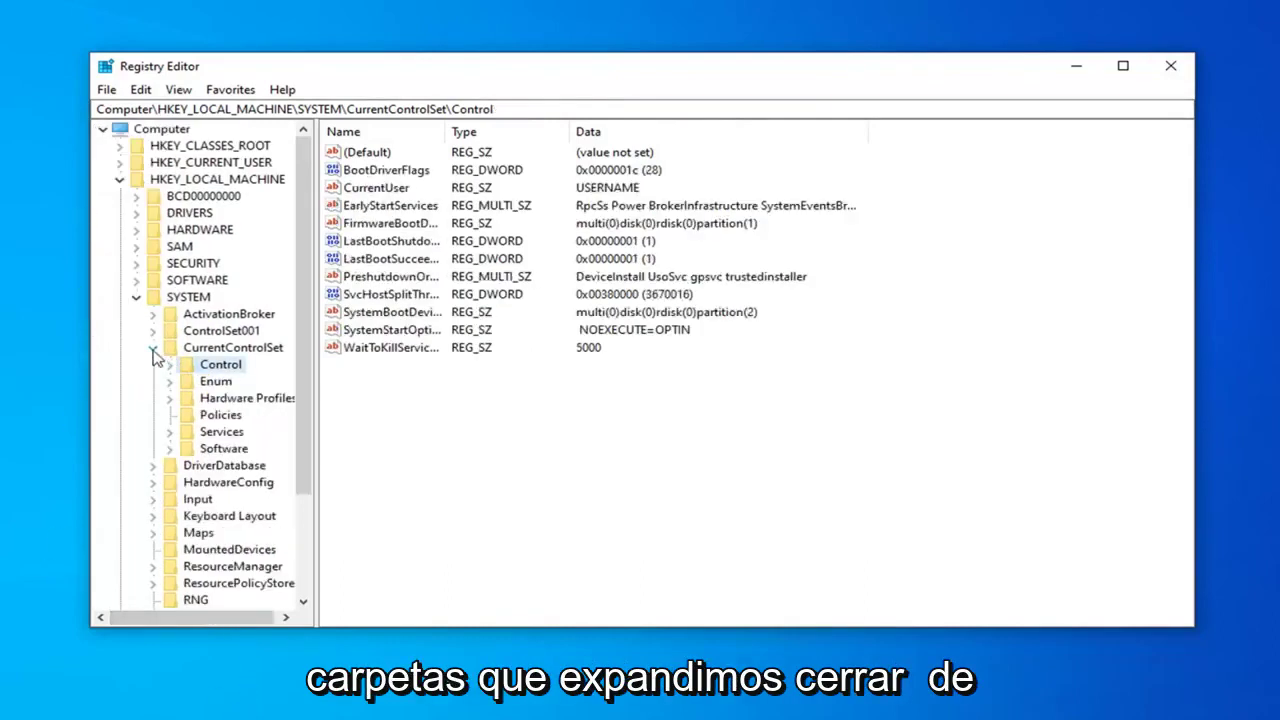
{"action": "left_click", "coordinate": [137, 297]}
{"action": "left_click", "coordinate": [120, 179]}
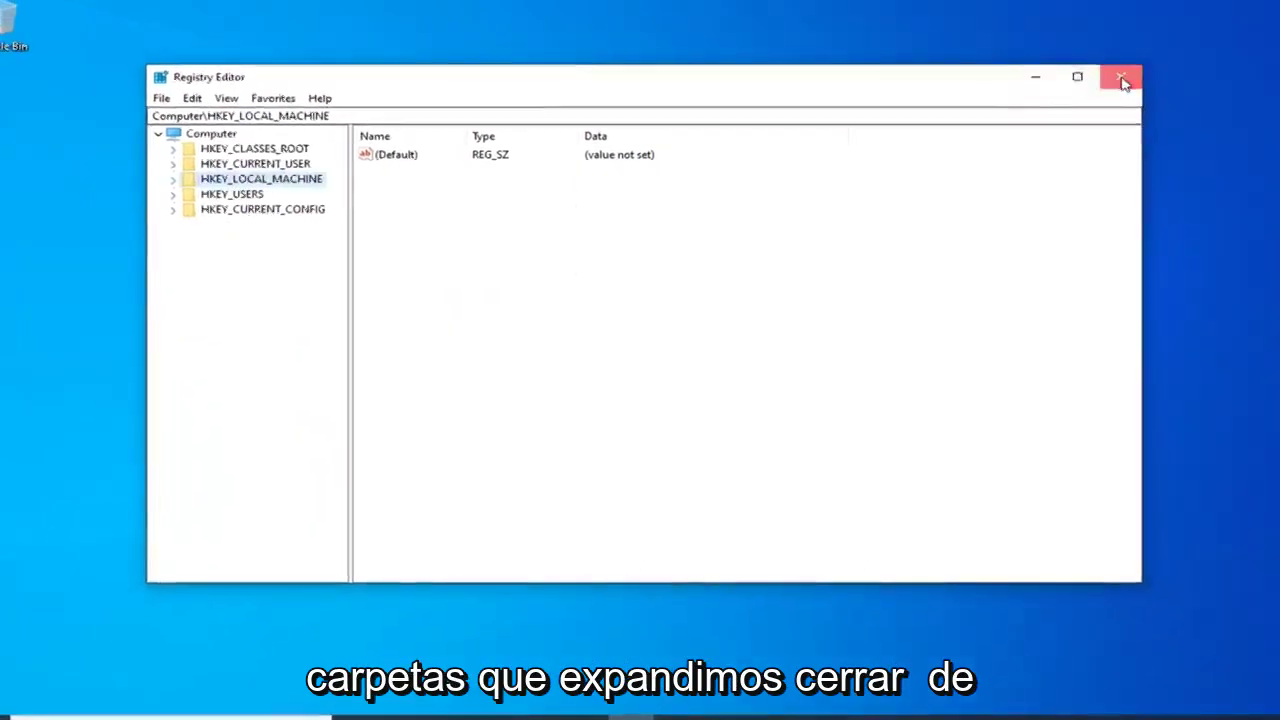
Step: Close Registry Editor and search Start for 'services'
{"action": "left_click", "coordinate": [1169, 66]}
{"action": "left_click", "coordinate": [16, 708]}
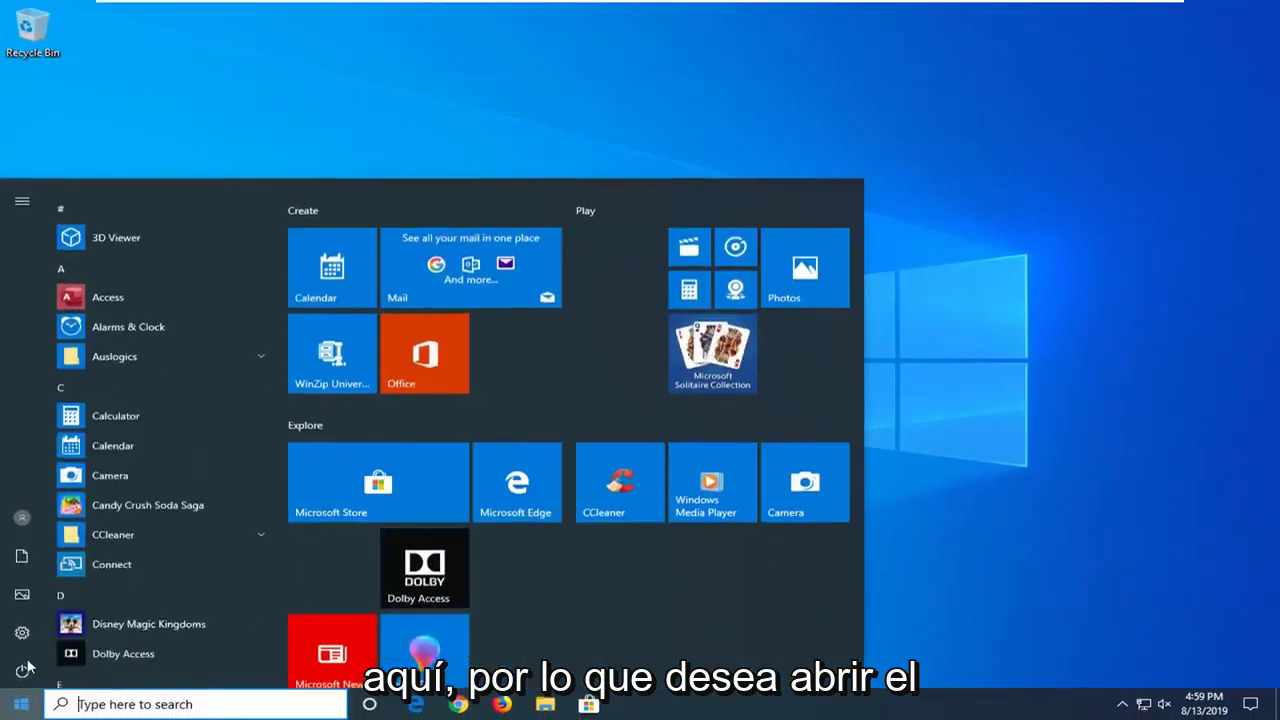
{"action": "type", "text": "service"}
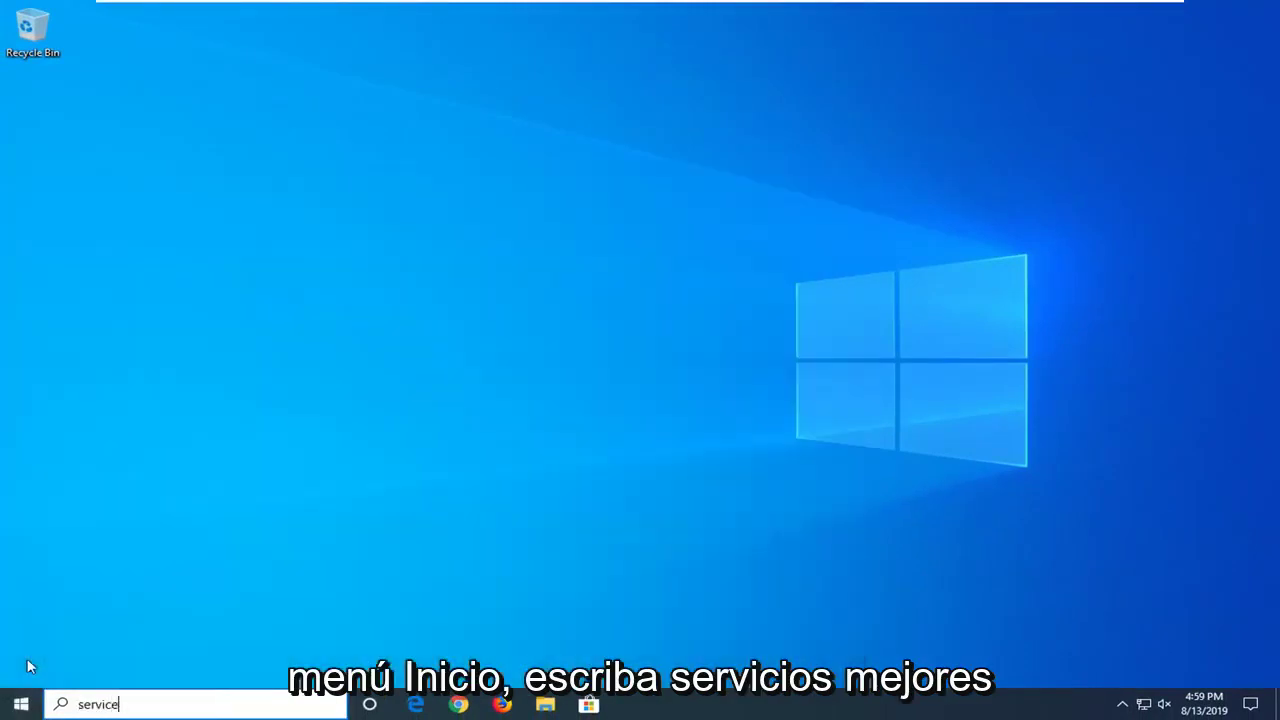
{"action": "type", "text": "s"}
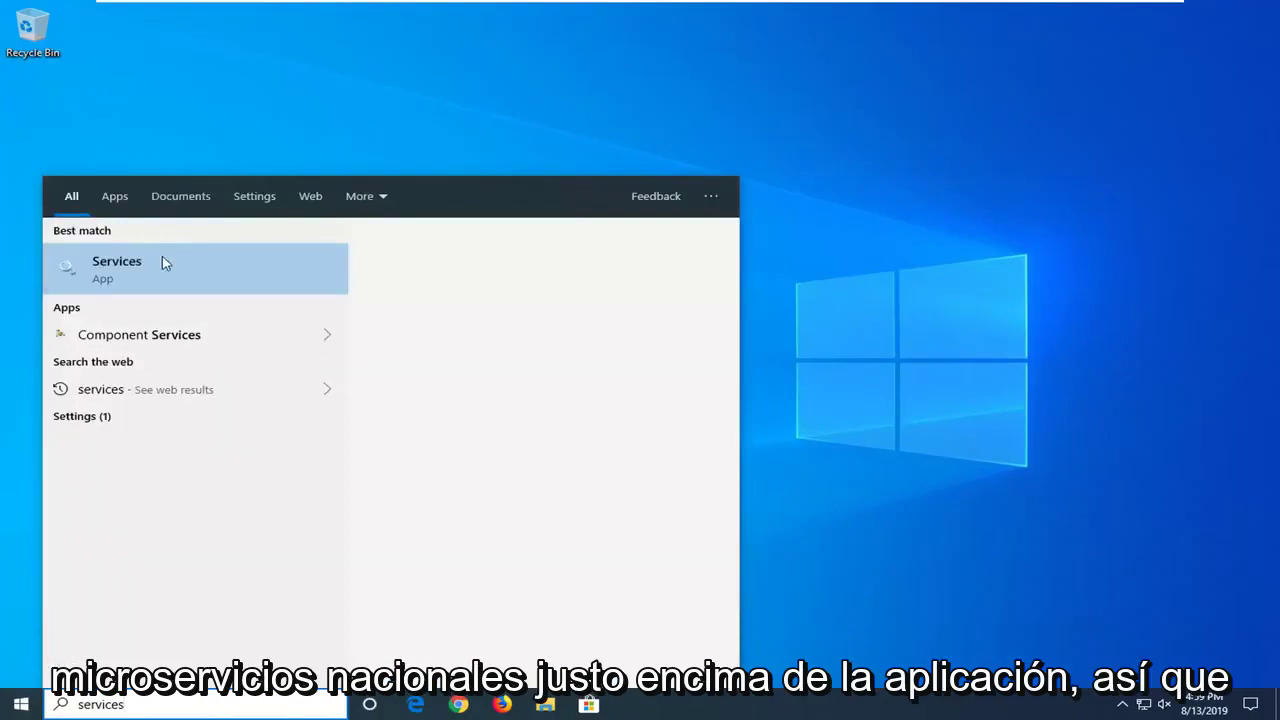
Step: Restart the Print Spooler service from the Services app, then close Services to return to the desktop
{"action": "left_click", "coordinate": [137, 270]}
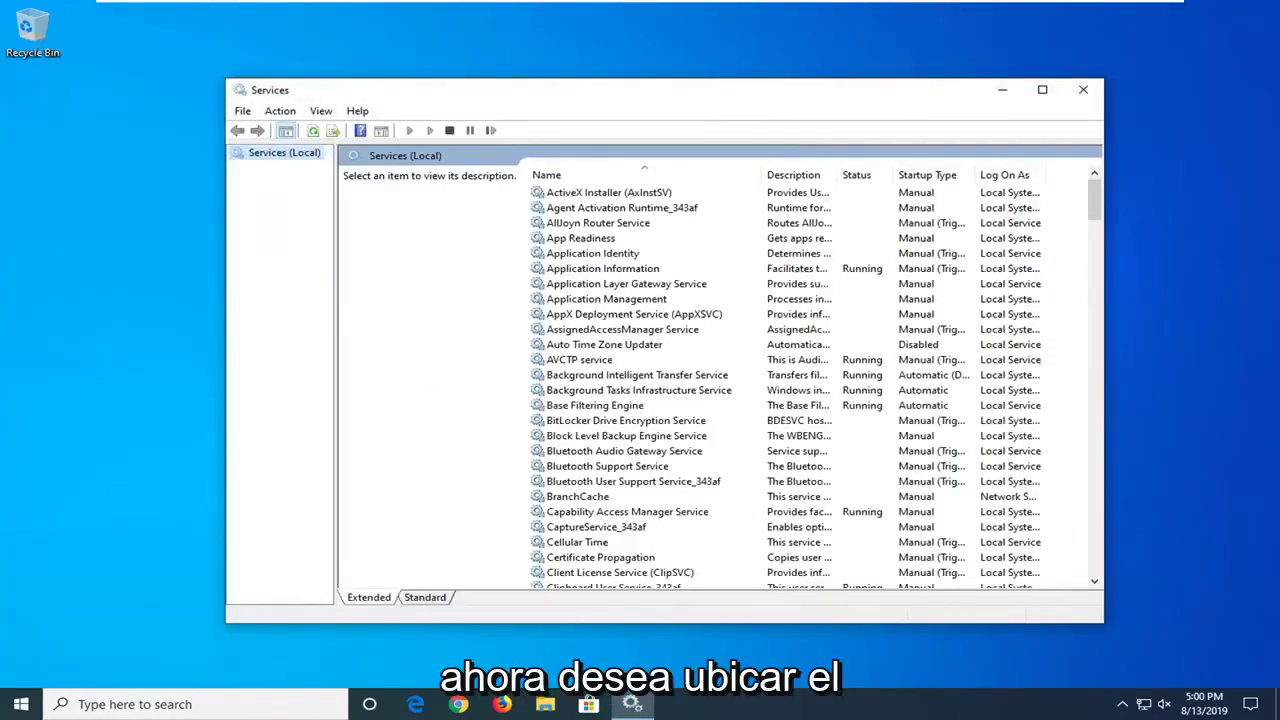
{"action": "scroll", "coordinate": [603, 457], "scroll_direction": "down", "scroll_amount": 10}
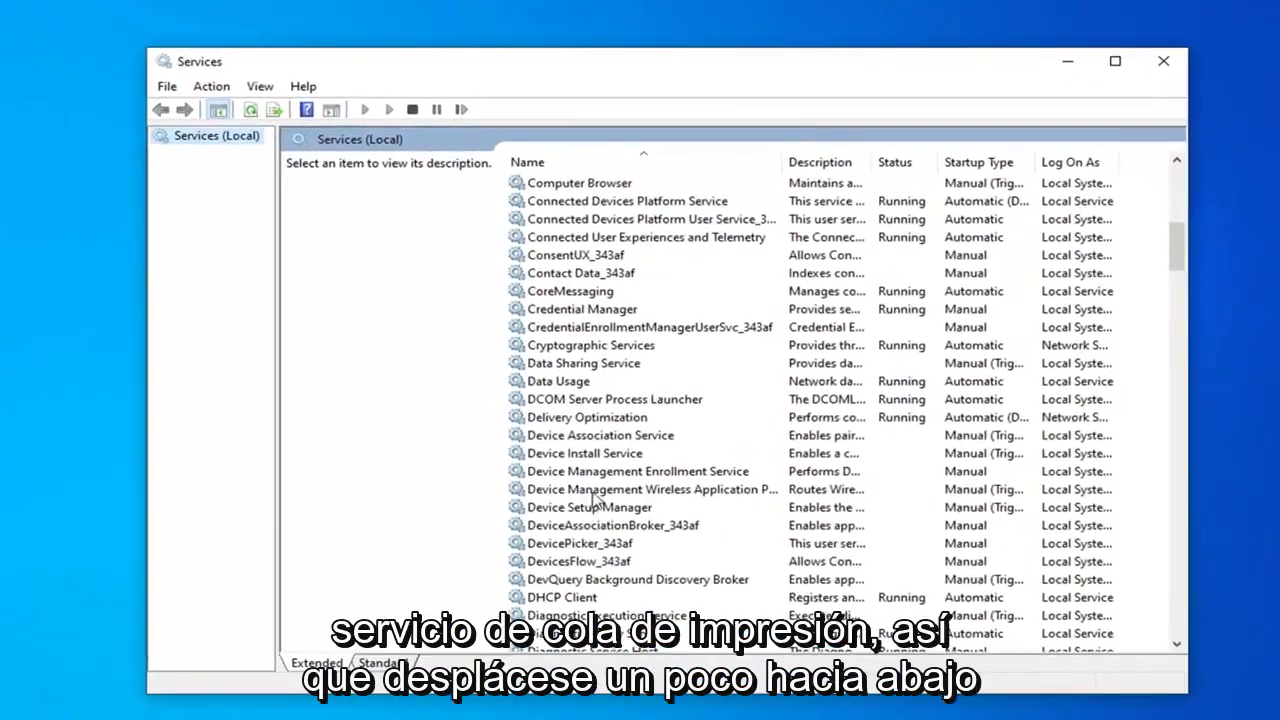
{"action": "scroll", "coordinate": [603, 457], "scroll_direction": "down", "scroll_amount": 20}
{"action": "scroll", "coordinate": [595, 497], "scroll_direction": "down", "scroll_amount": 8}
{"action": "left_click", "coordinate": [560, 437]}
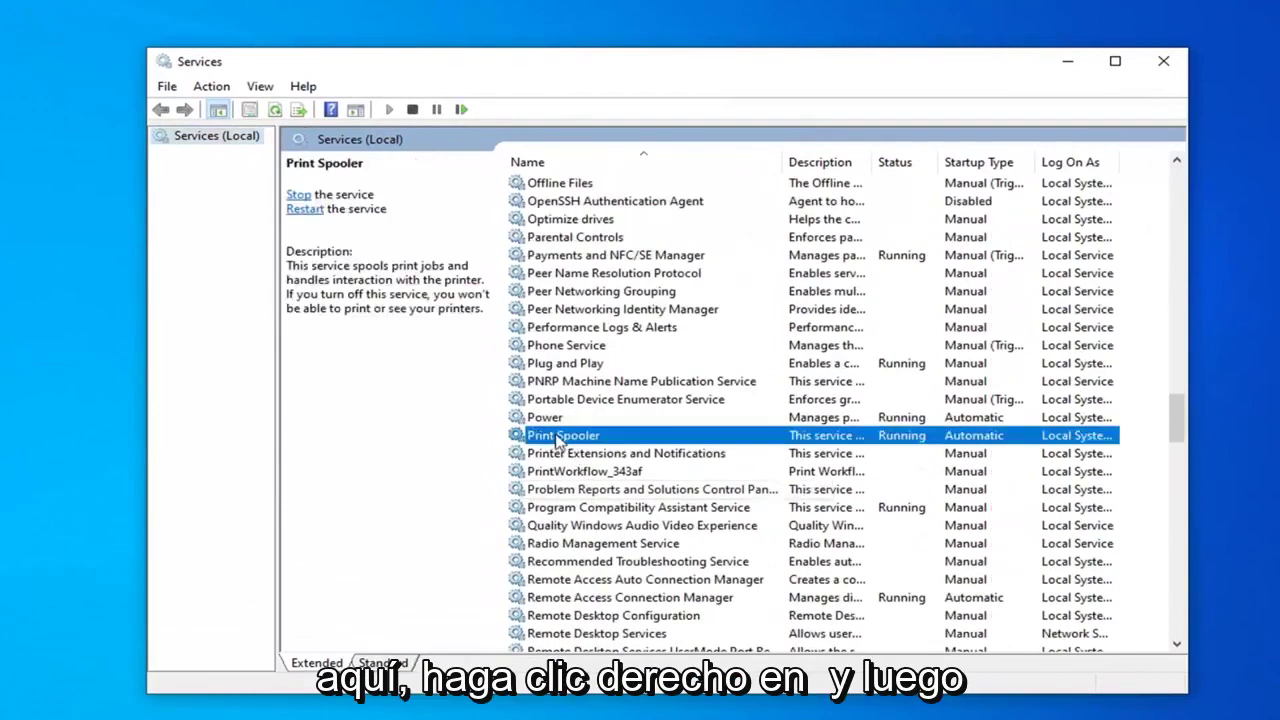
{"action": "right_click", "coordinate": [560, 440]}
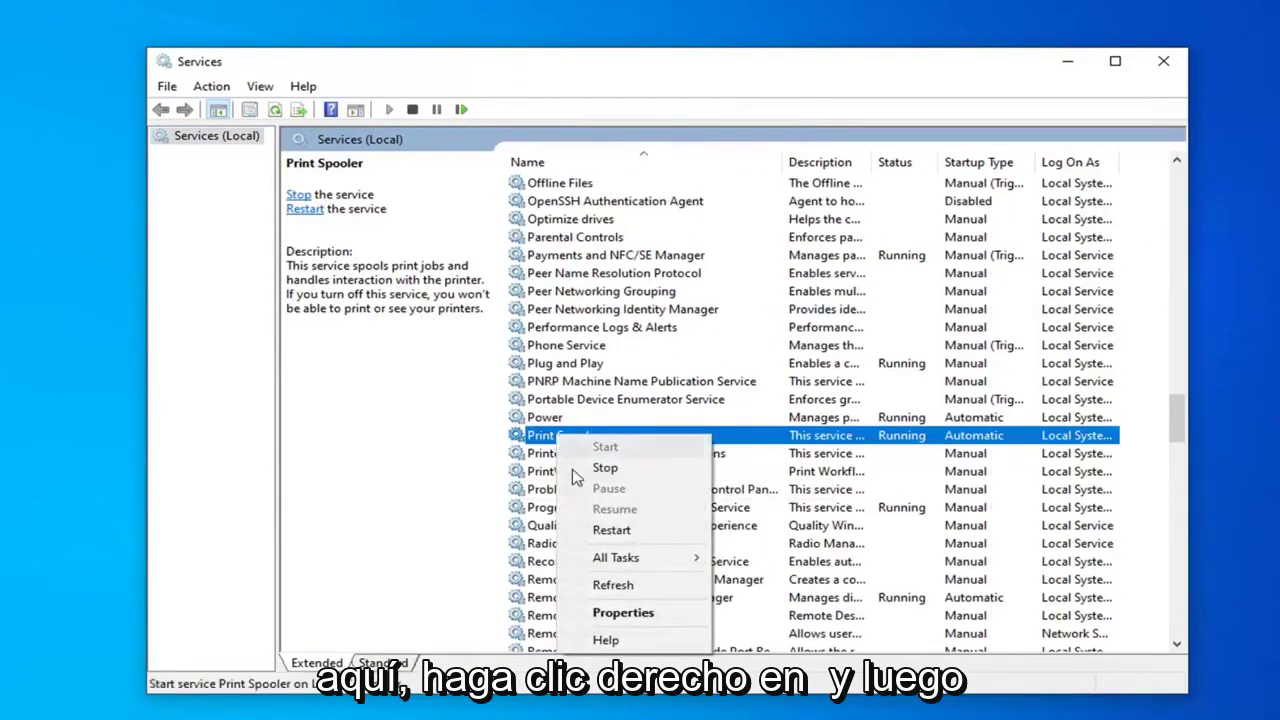
{"action": "left_click", "coordinate": [580, 530]}
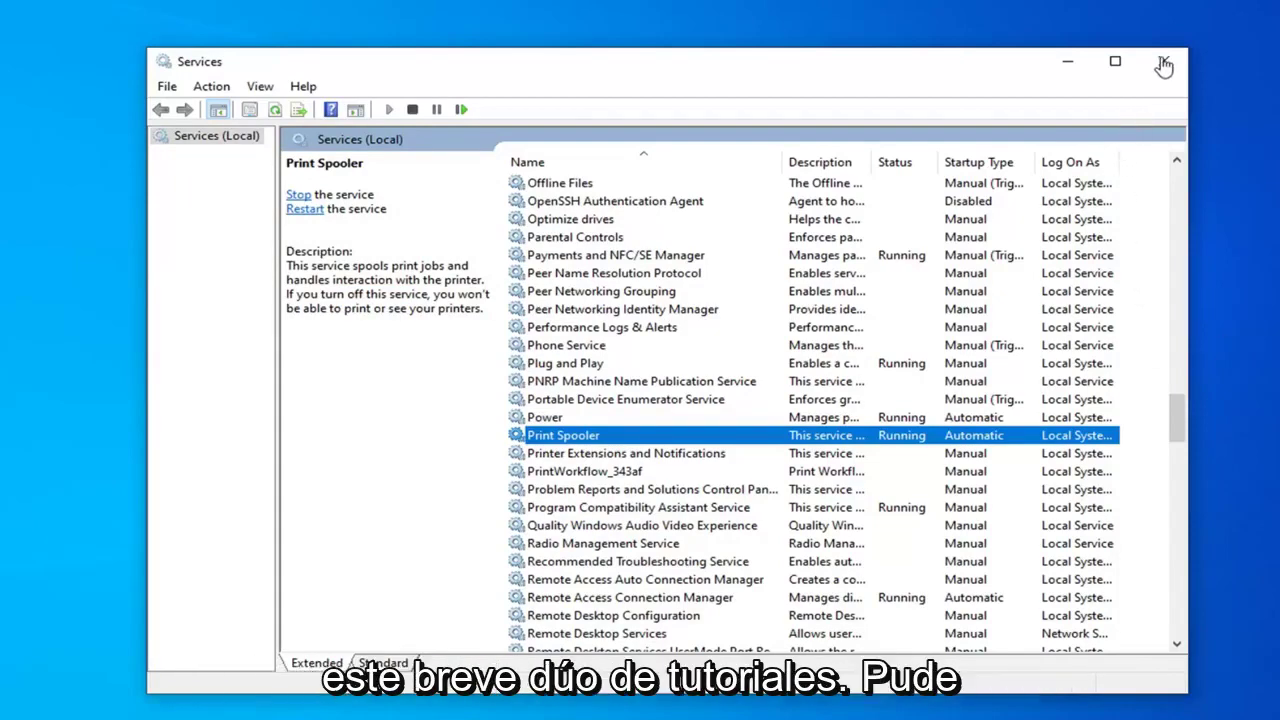
{"action": "left_click", "coordinate": [1163, 61]}
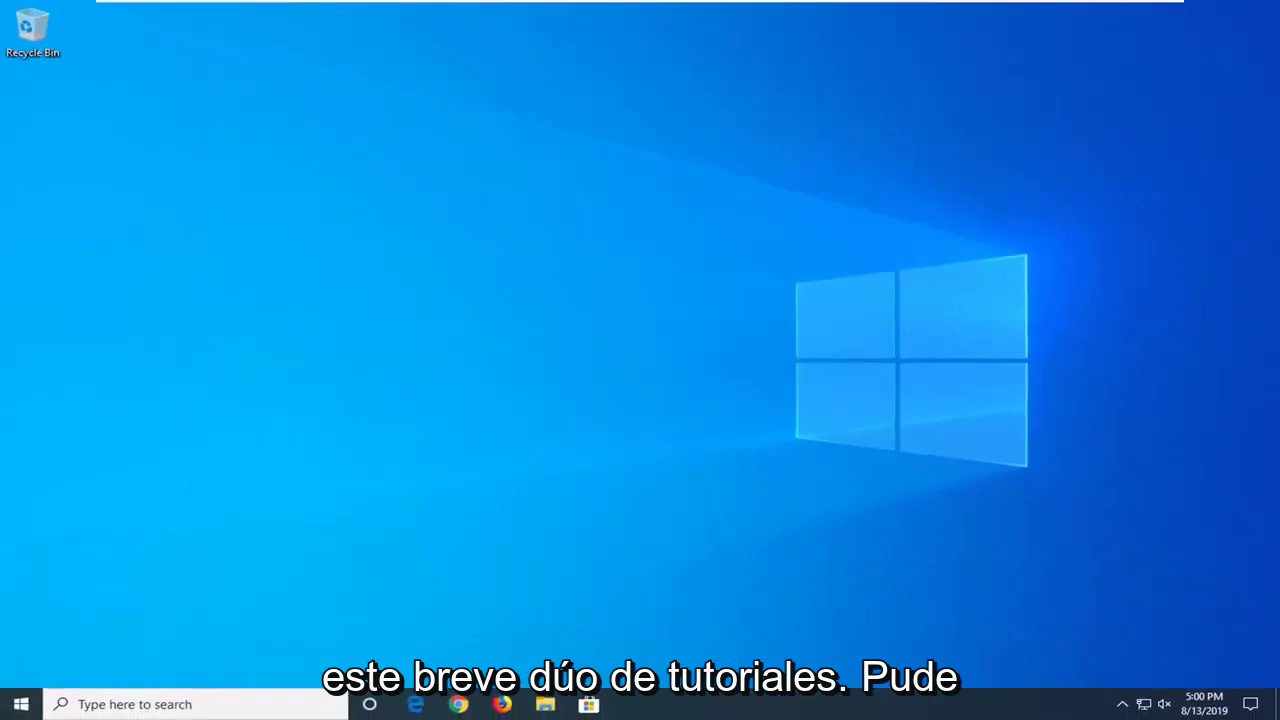